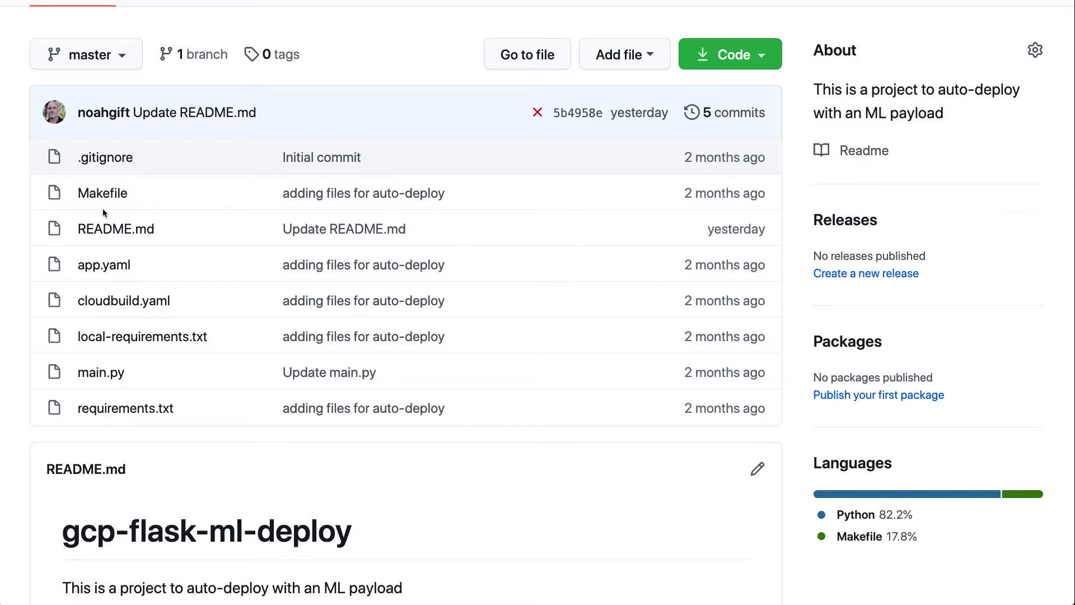
# Step: Review the runtime setting in app.yaml and the build steps in cloudbuild.yaml, returning to the repository's file list
pyautogui.click(94, 274)
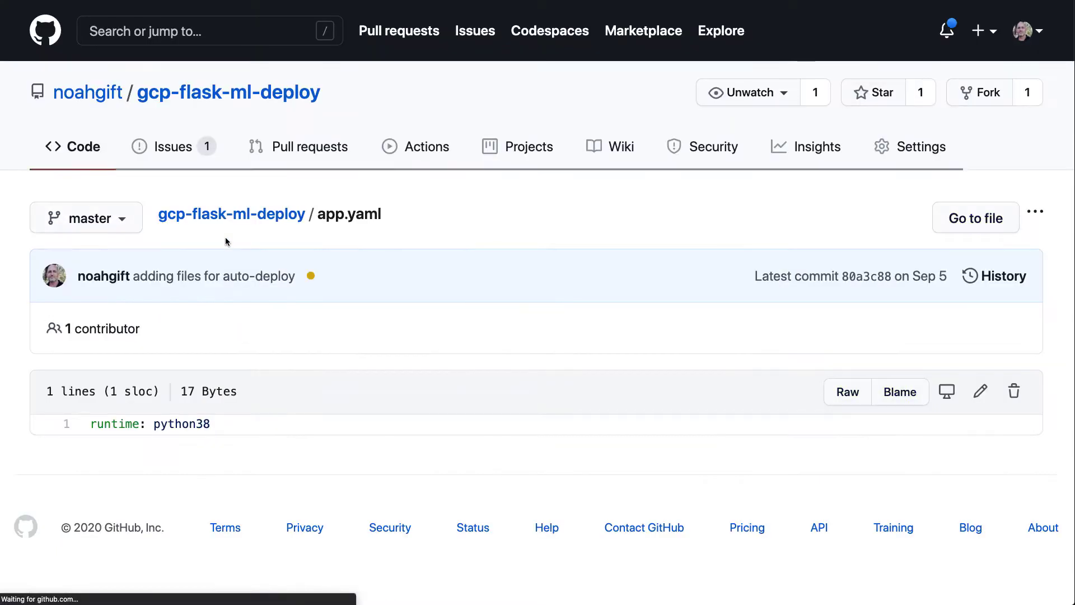
pyautogui.moveTo(216, 424); pyautogui.dragTo(93, 431)
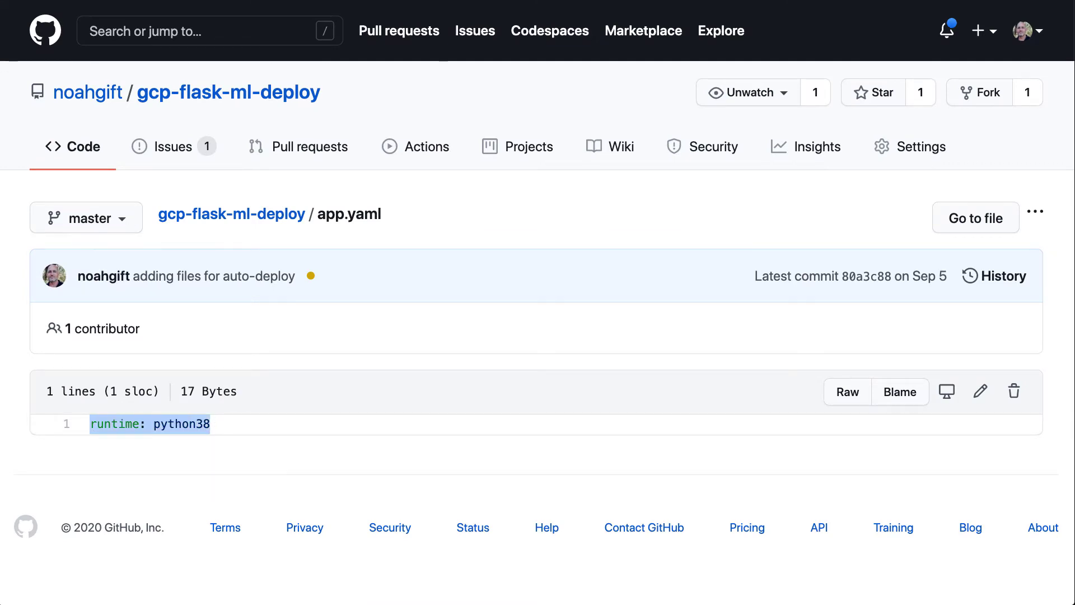
pyautogui.hotkey('alt', 'Left')
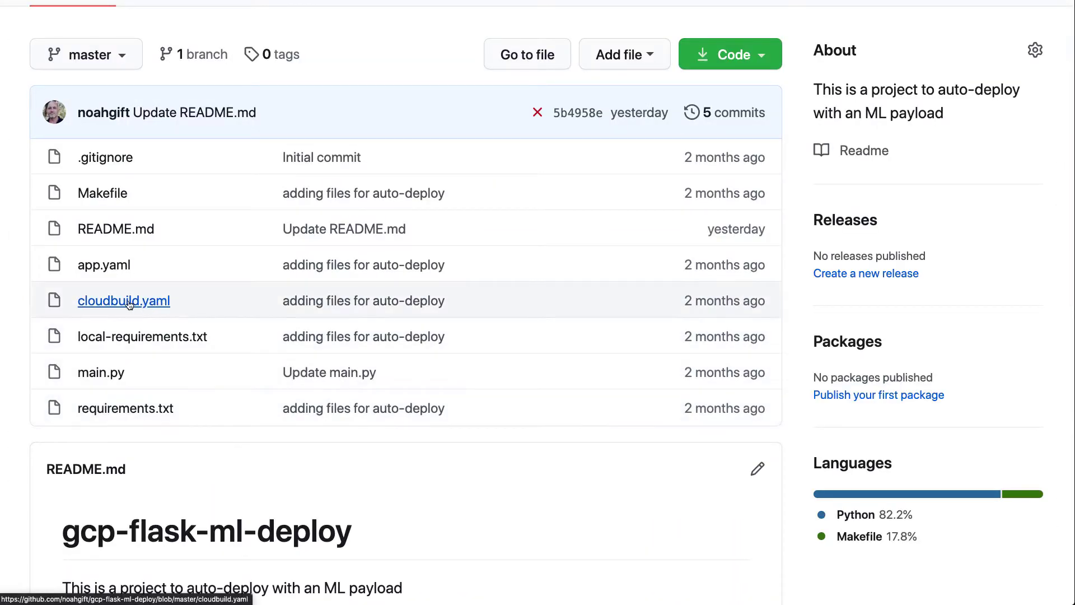
pyautogui.click(130, 301)
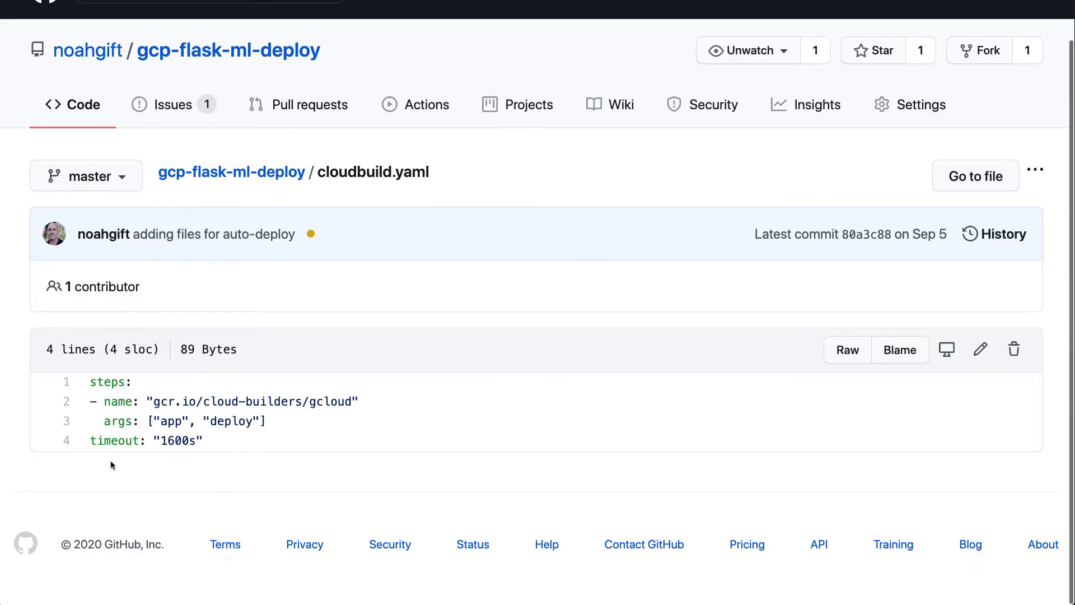
pyautogui.moveTo(214, 440); pyautogui.dragTo(89, 371)
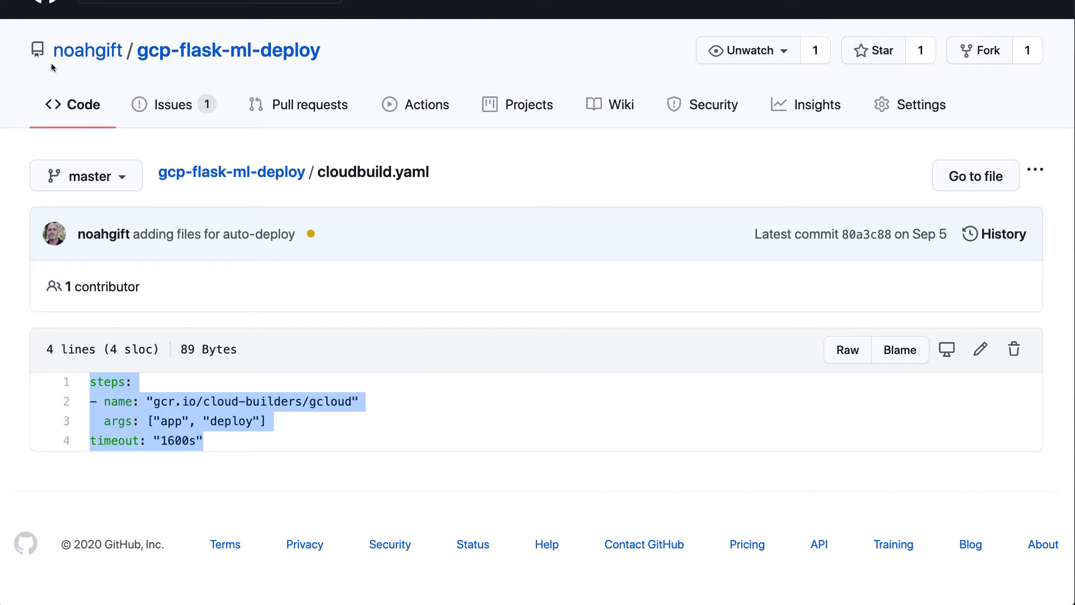
pyautogui.click(227, 177)
# Step: Examine the Flask code in main.py, including the '/echo/<name>' route, and return to the repository's file list
pyautogui.scroll(-4, 193, 346)
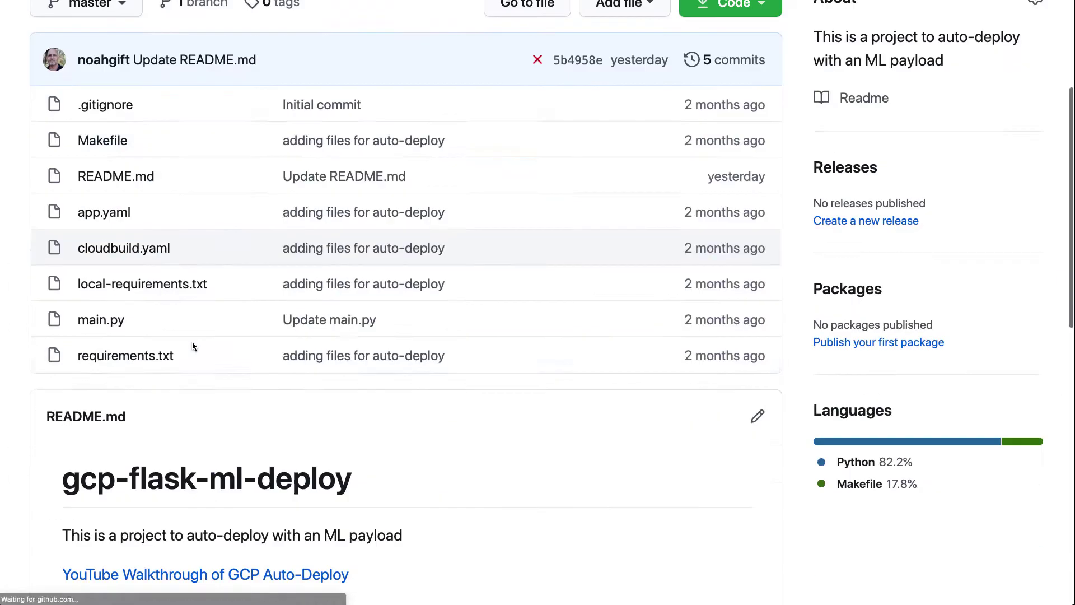
pyautogui.scroll(-1, 192, 346)
pyautogui.click(112, 302)
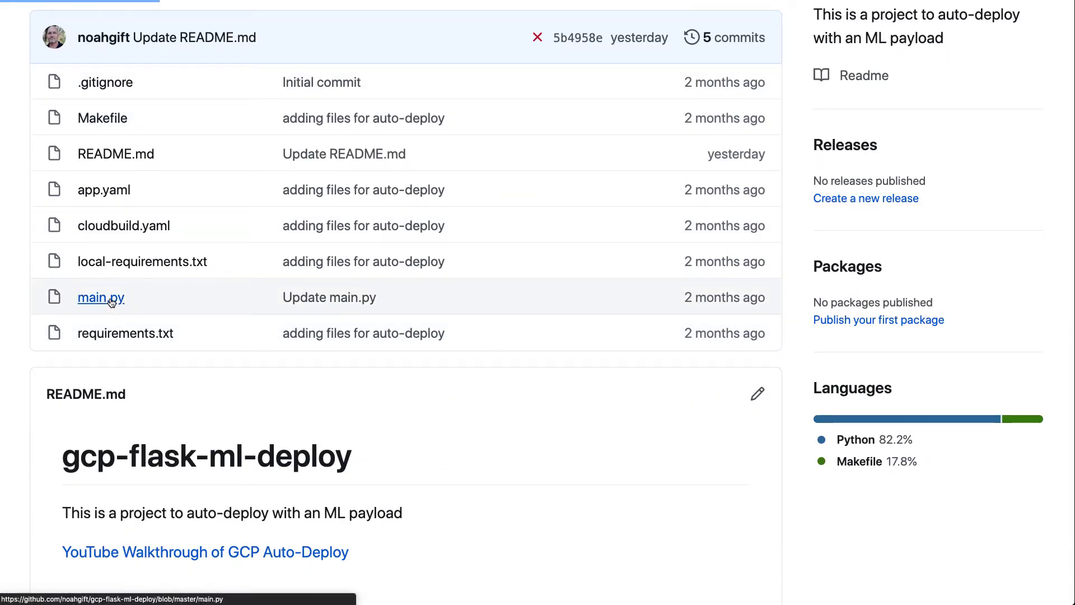
pyautogui.scroll(-5, 283, 402)
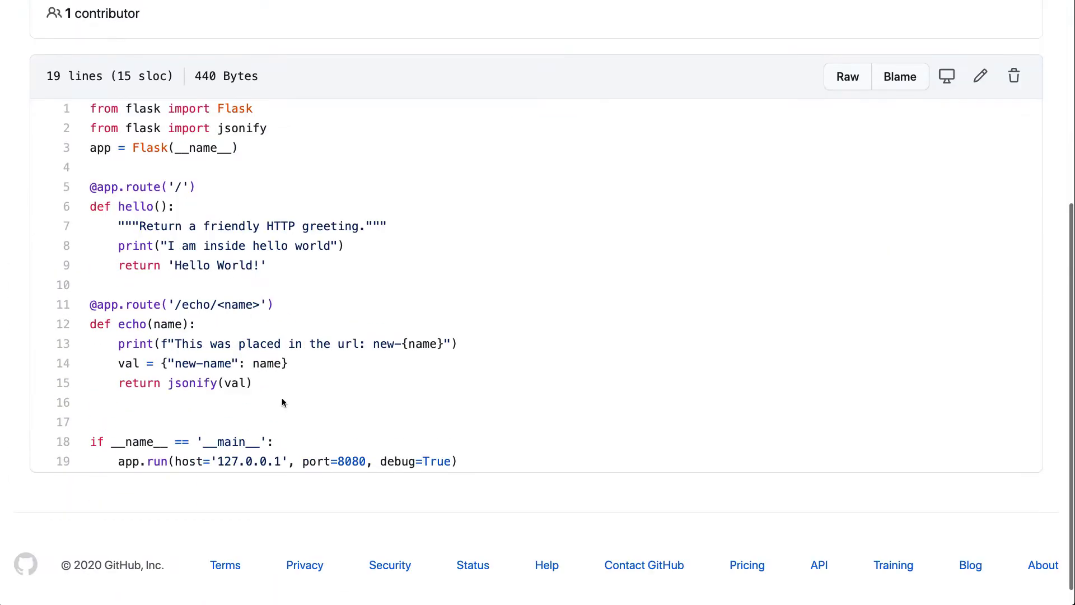
pyautogui.moveTo(480, 462); pyautogui.dragTo(19, 165)
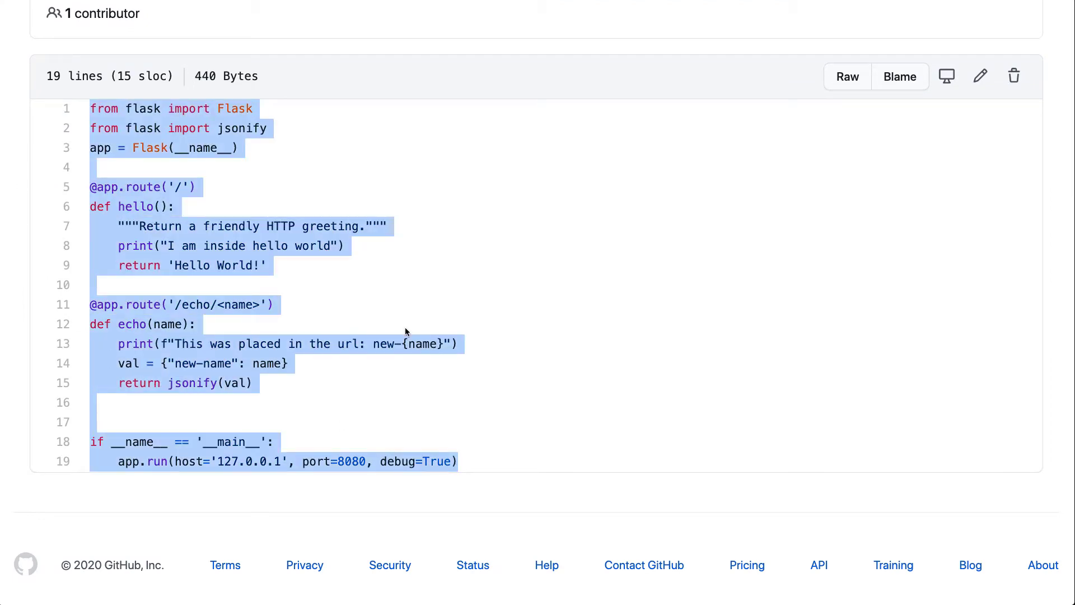
pyautogui.click(425, 298)
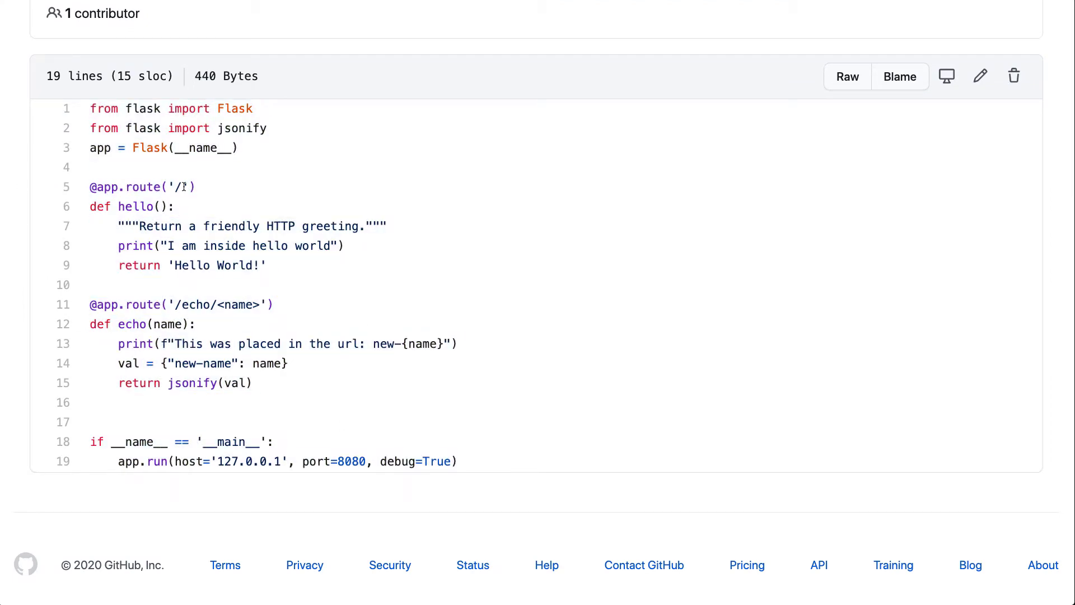
pyautogui.moveTo(284, 308); pyautogui.dragTo(87, 312)
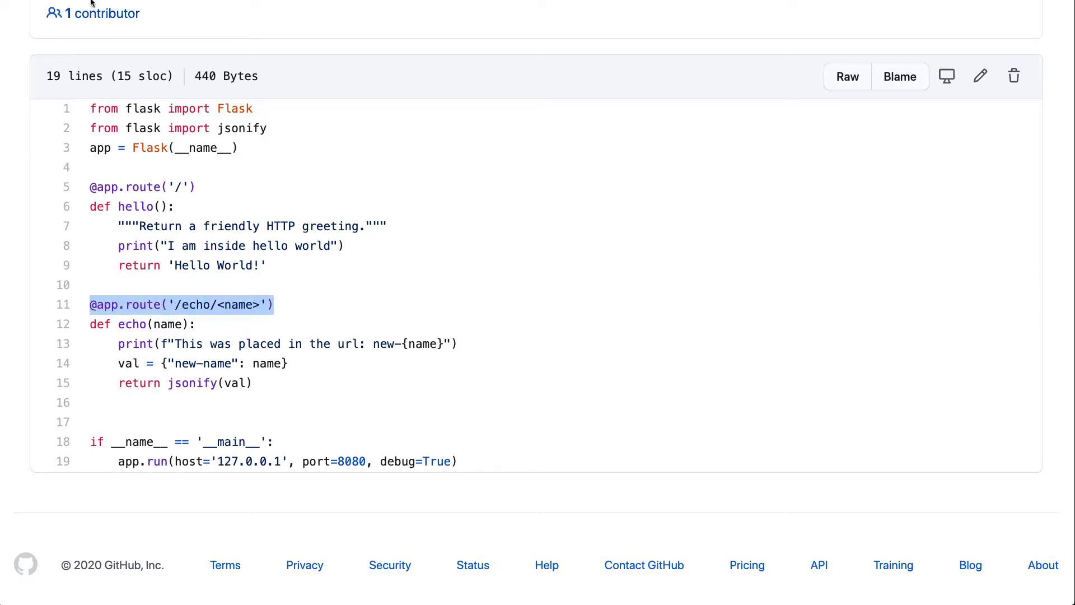
pyautogui.click(67, 1)
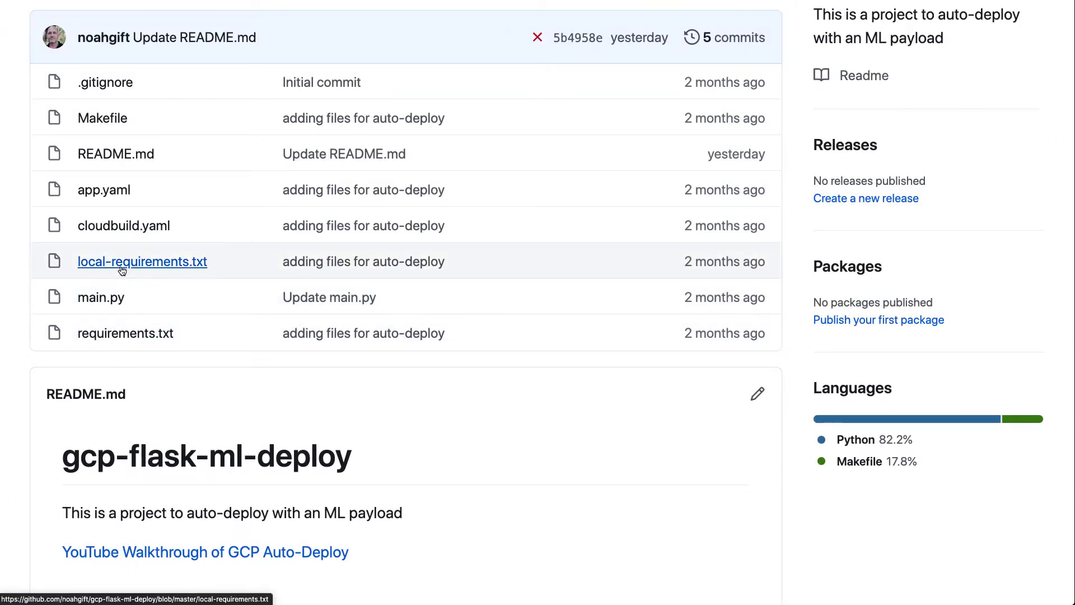
# Step: Check the dependencies listed in requirements.txt and return to the repository's main page
pyautogui.click(107, 334)
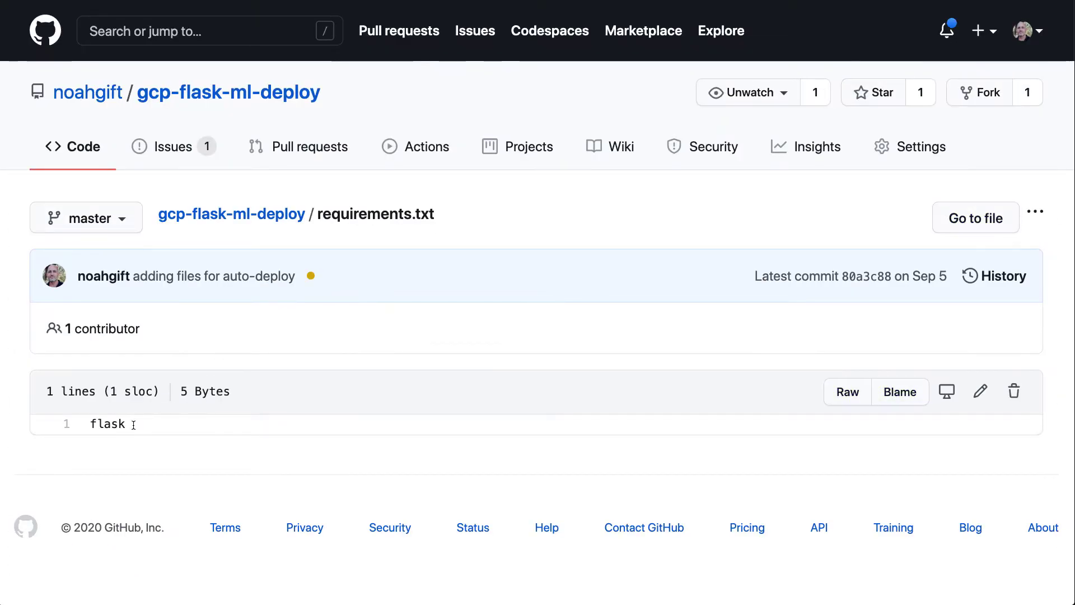
pyautogui.doubleClick(123, 423)
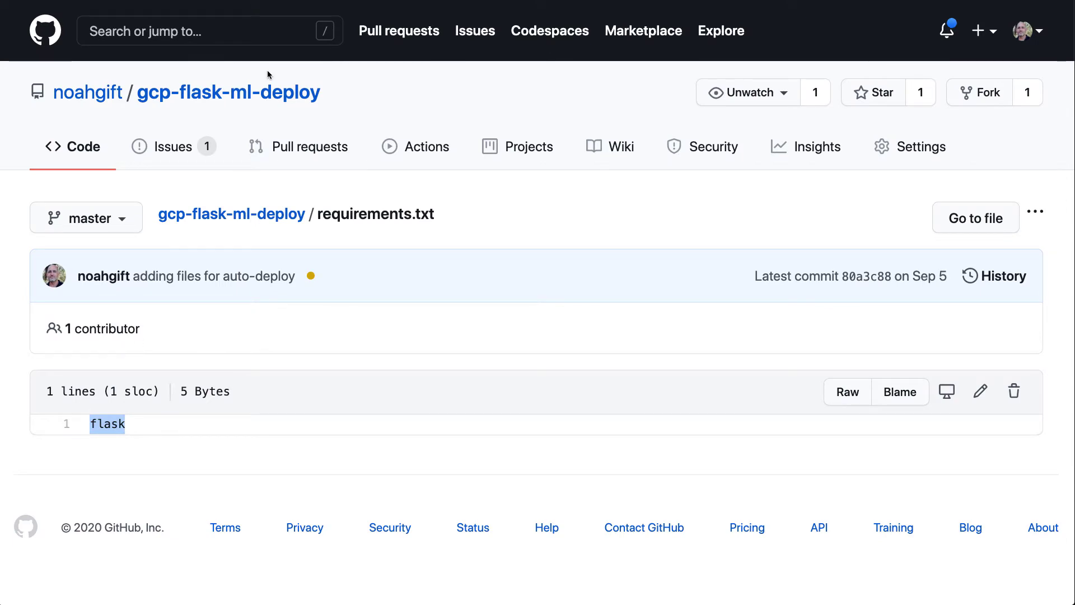
pyautogui.hotkey('alt', 'Left')
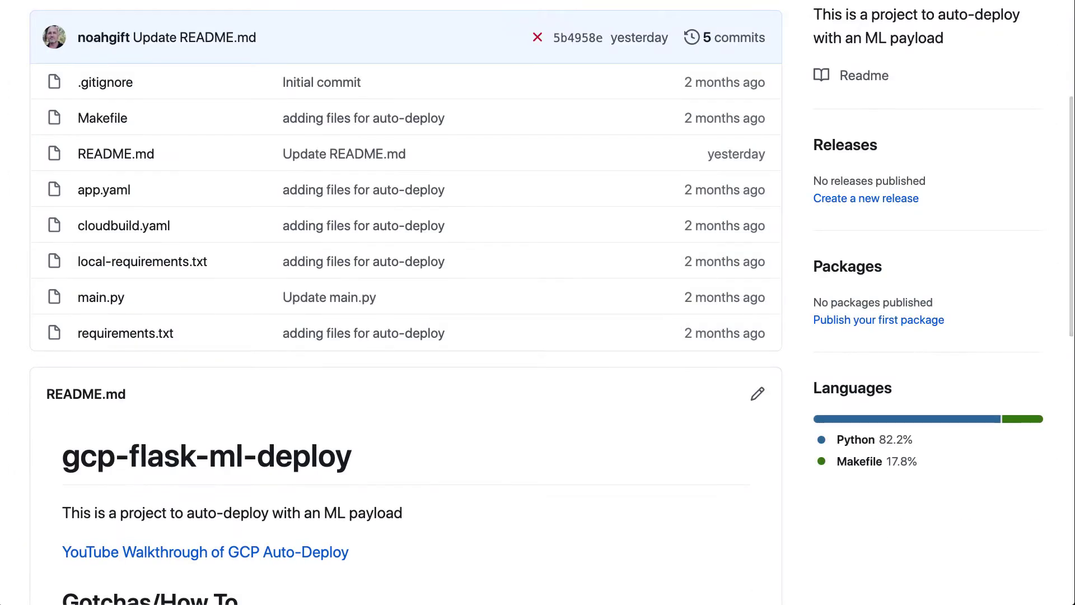
pyautogui.scroll(5, 701, 176)
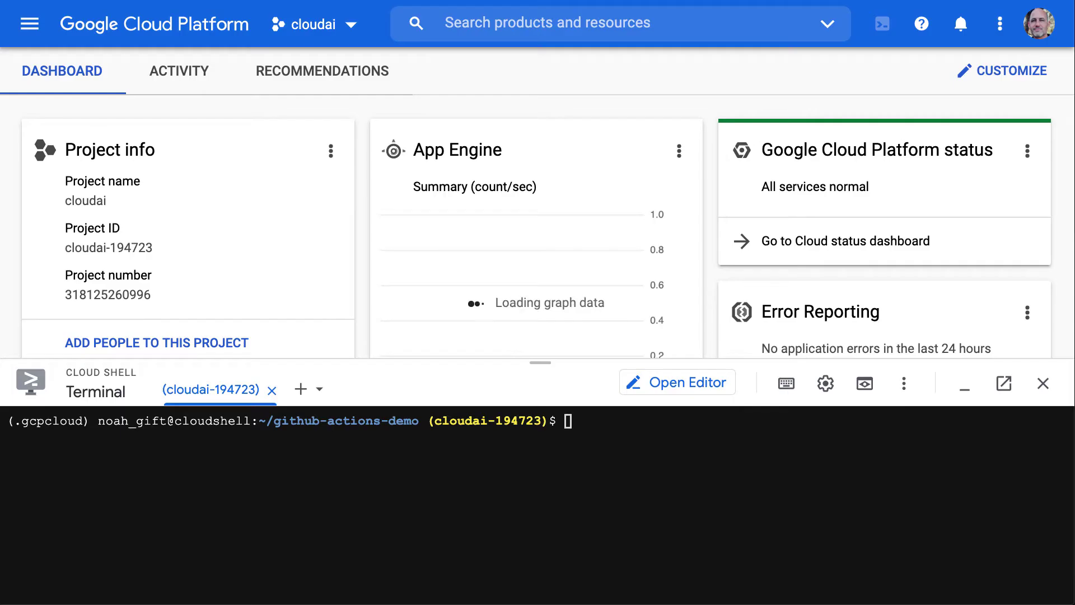
# Step: In Google Cloud Platform, create a new project named cloud-data-continuous-delivery and dismiss the notifications
pyautogui.click(348, 25)
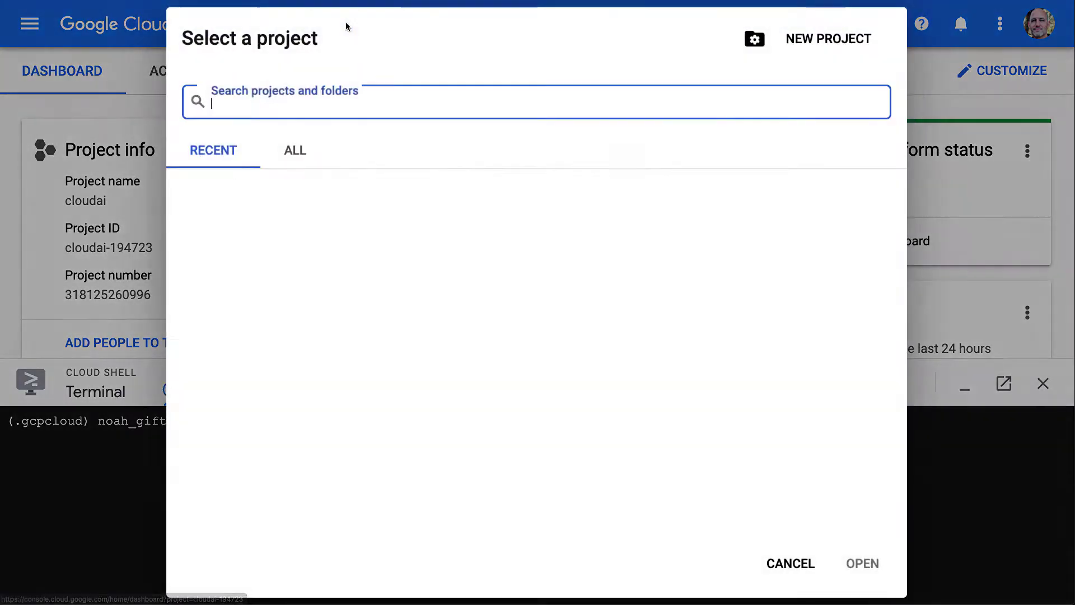
pyautogui.click(854, 39)
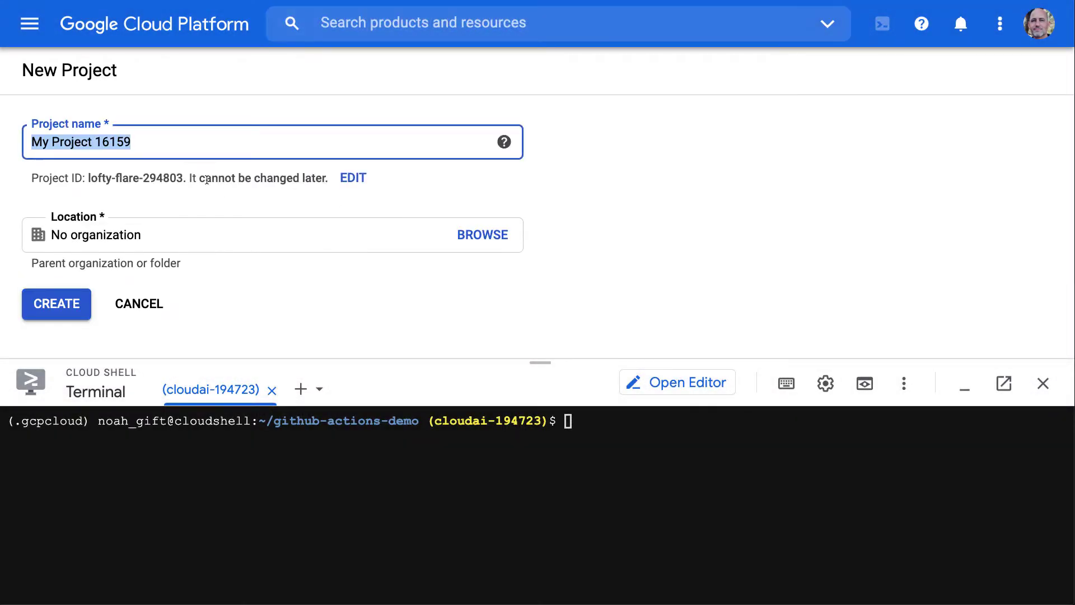
pyautogui.write('cloud-data')
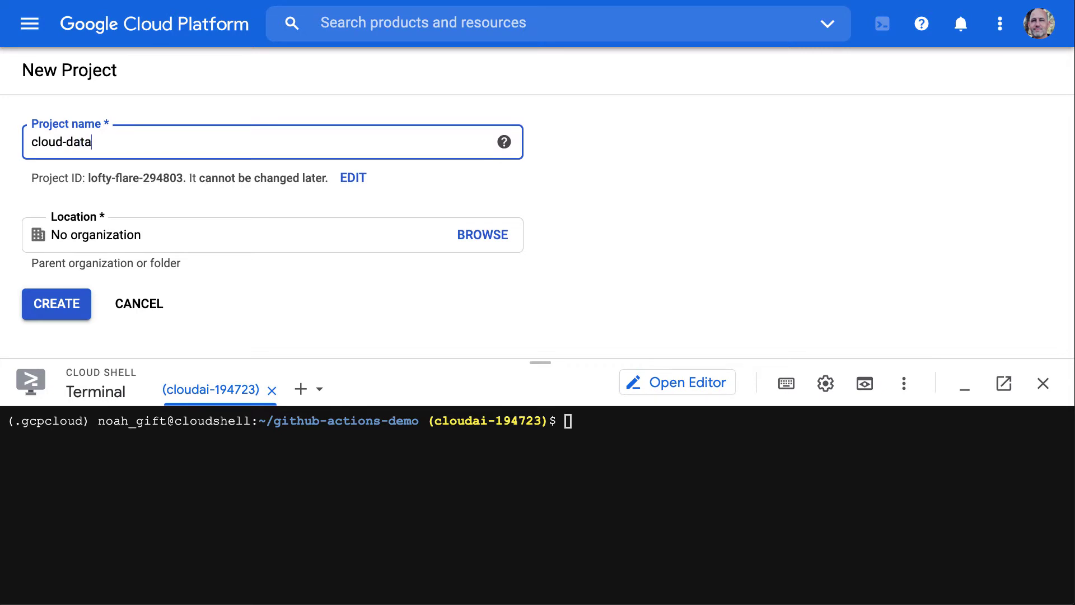
pyautogui.write('-contin')
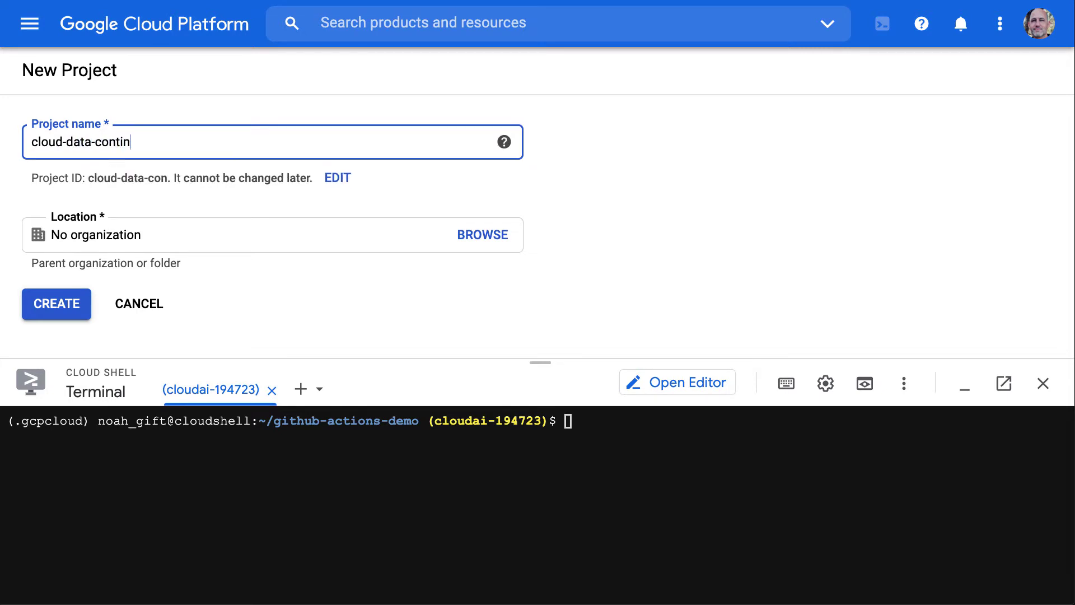
pyautogui.write('uous-deli')
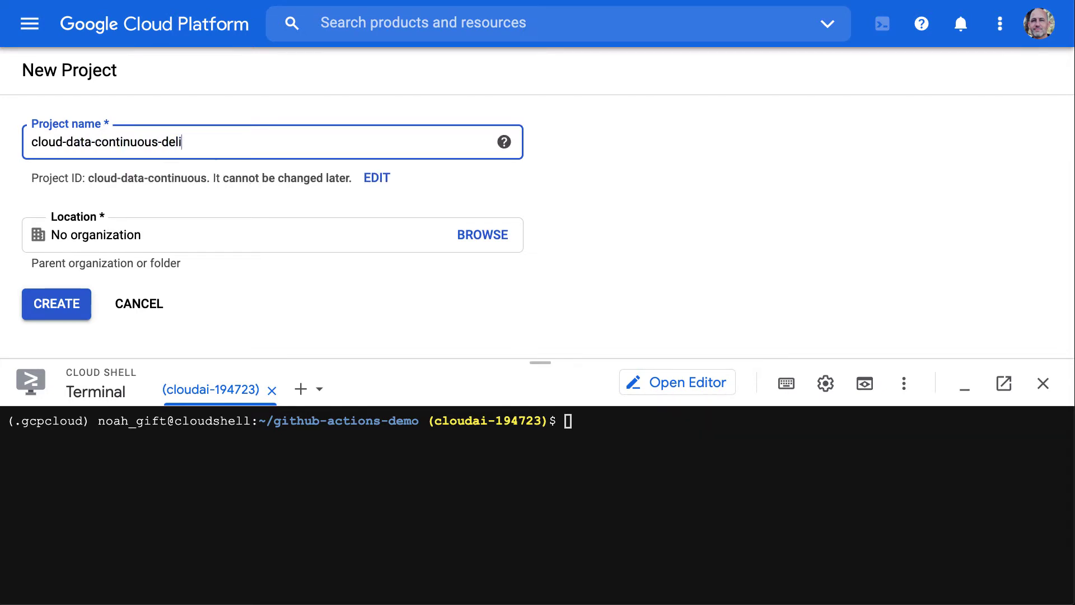
pyautogui.write('very')
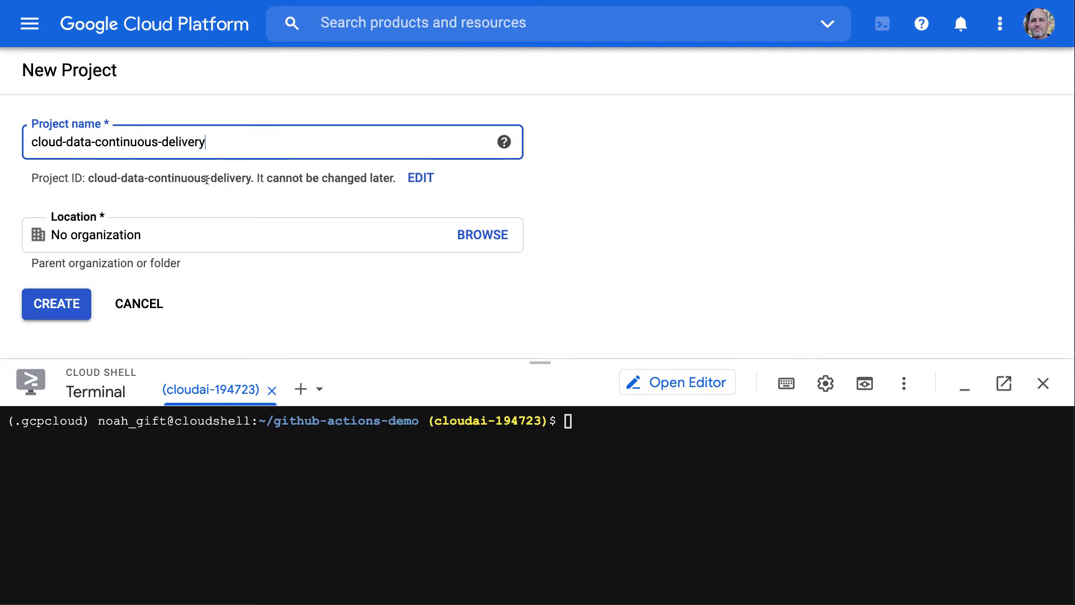
pyautogui.click(79, 317)
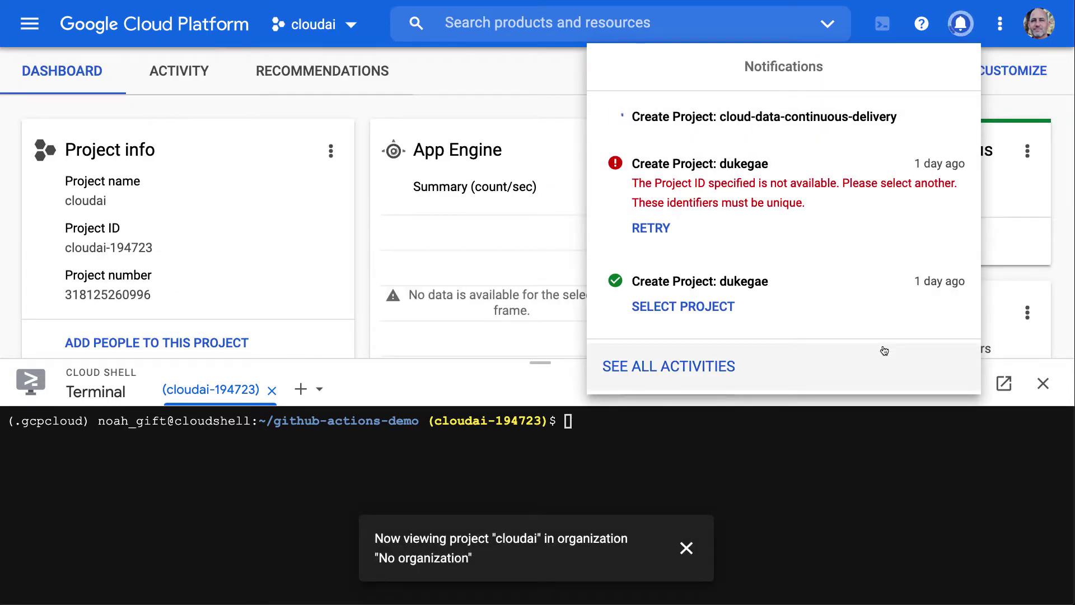
pyautogui.click(686, 548)
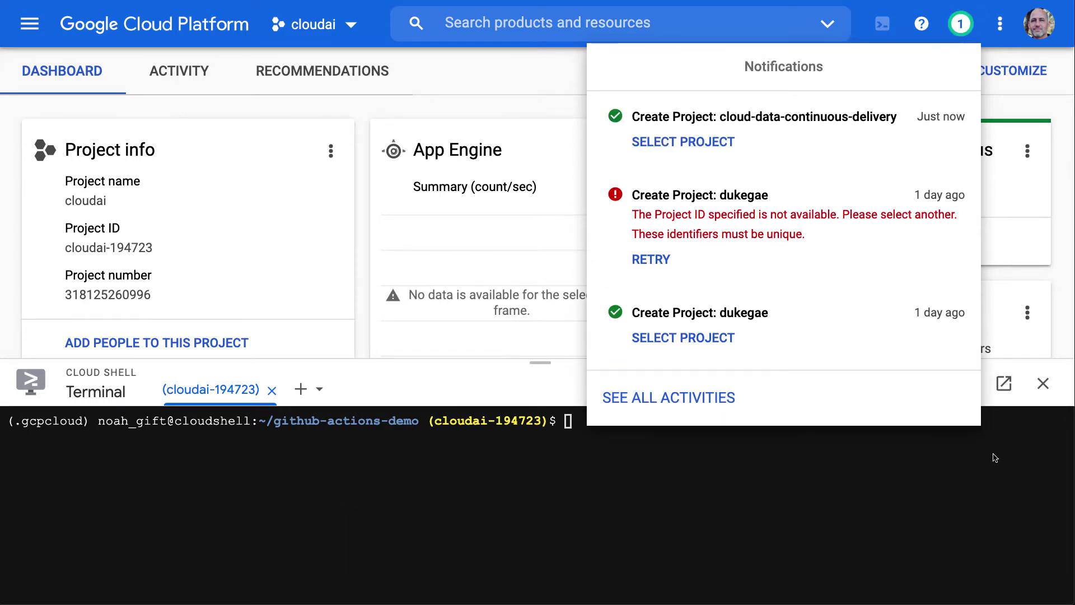
pyautogui.click(690, 521)
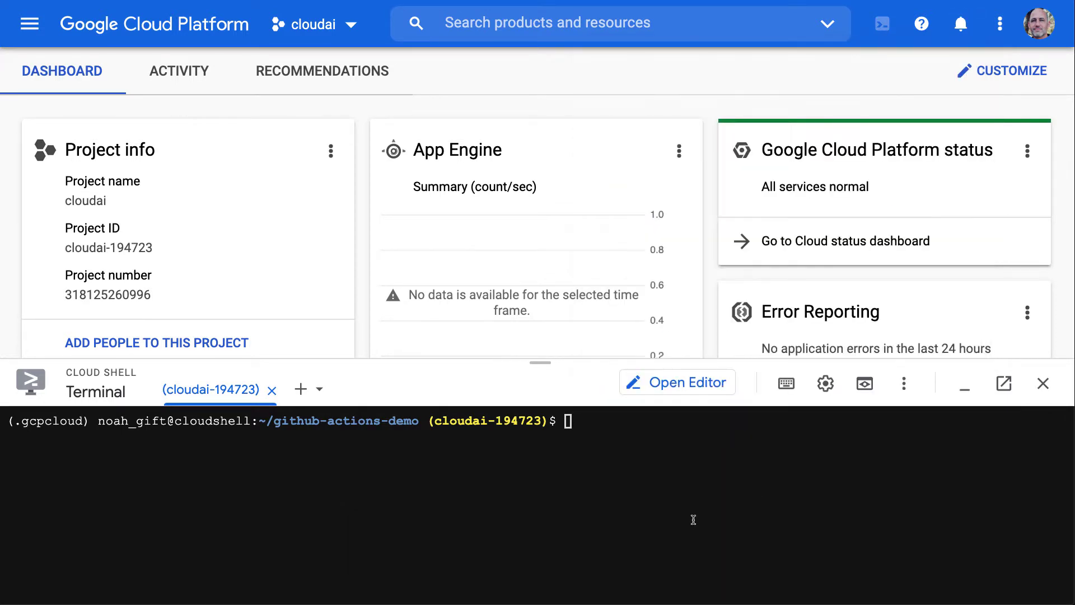
# Step: Close the old project's Cloud Shell and switch to the cloud-data-continuous-delivery project
pyautogui.click(1039, 383)
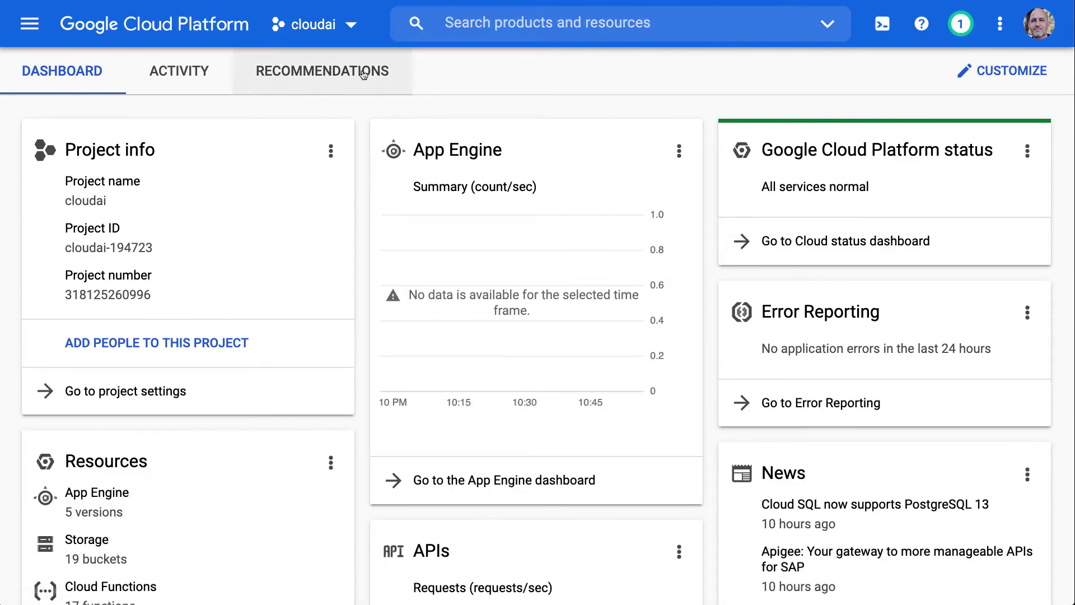
pyautogui.click(343, 25)
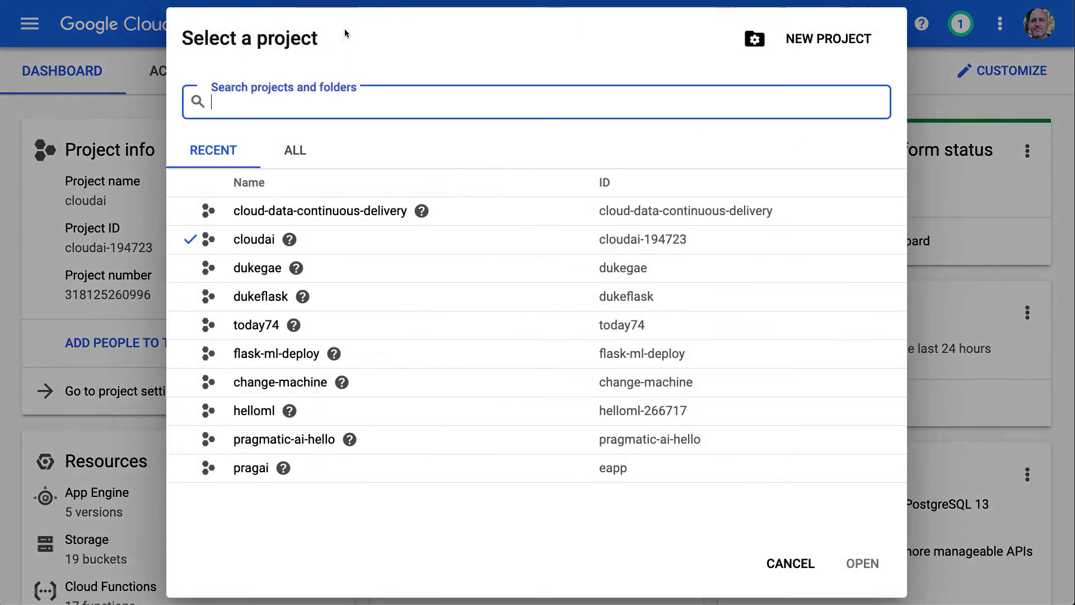
pyautogui.click(266, 213)
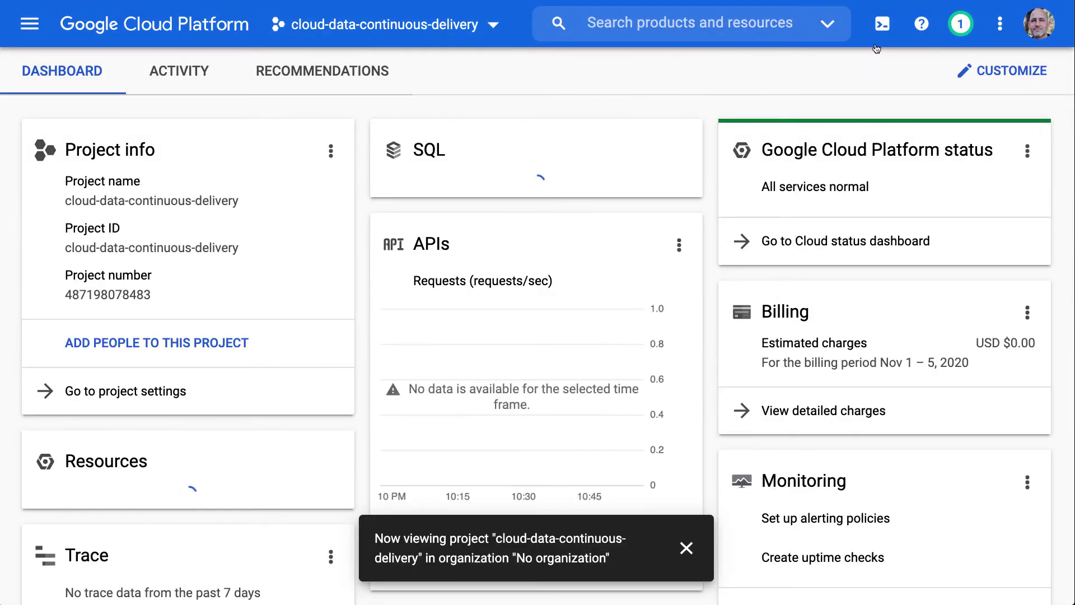
# Step: Start Cloud Shell for the new project, check the project in its prompt, and make the terminal area taller
pyautogui.click(882, 24)
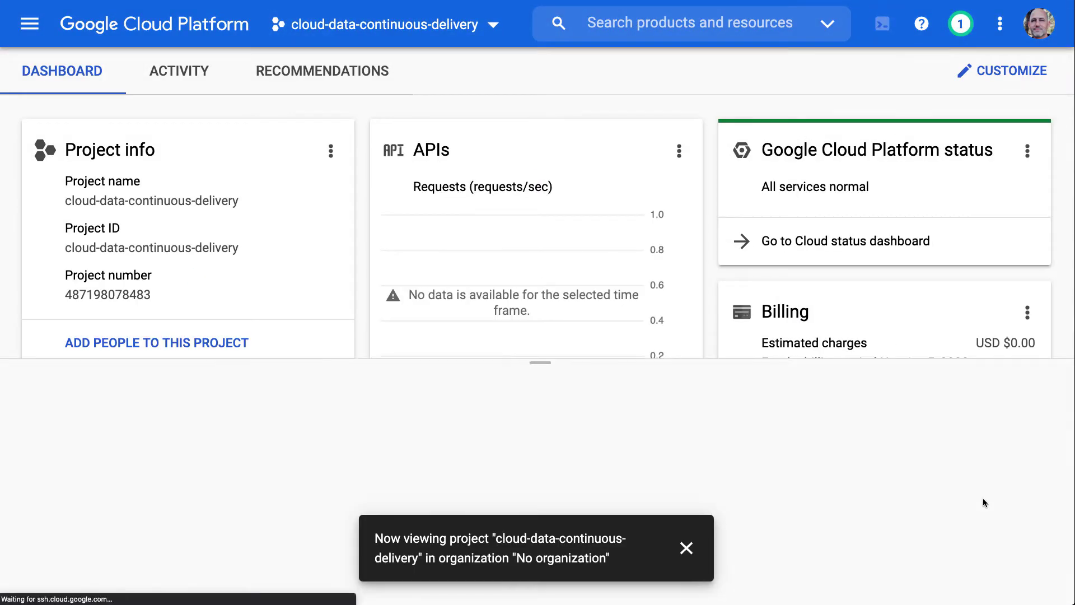
pyautogui.click(679, 546)
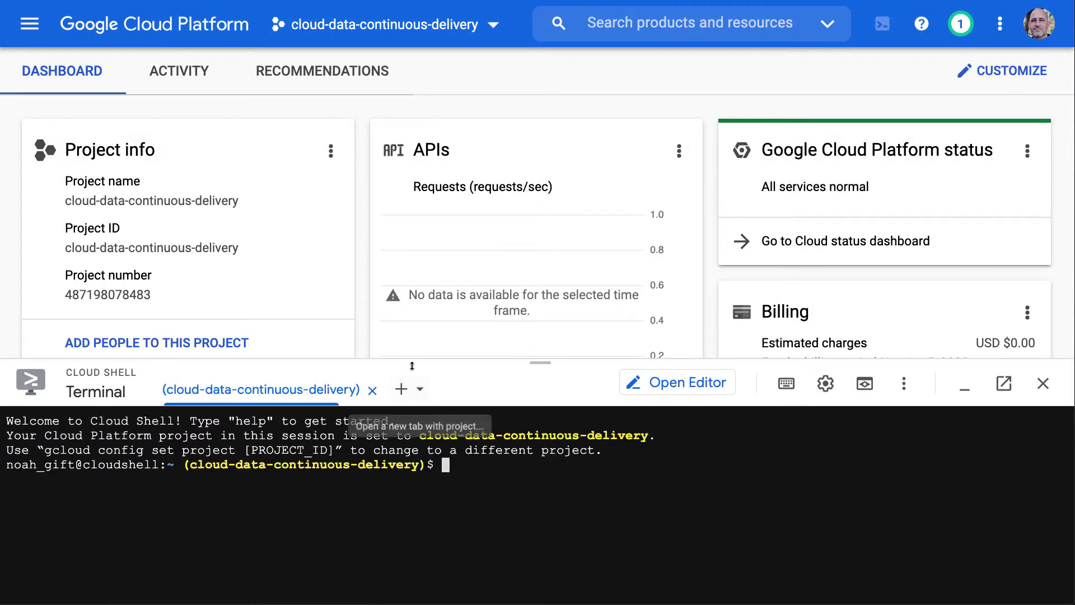
pyautogui.moveTo(190, 464); pyautogui.dragTo(424, 467)
pyautogui.moveTo(520, 362); pyautogui.dragTo(526, 331)
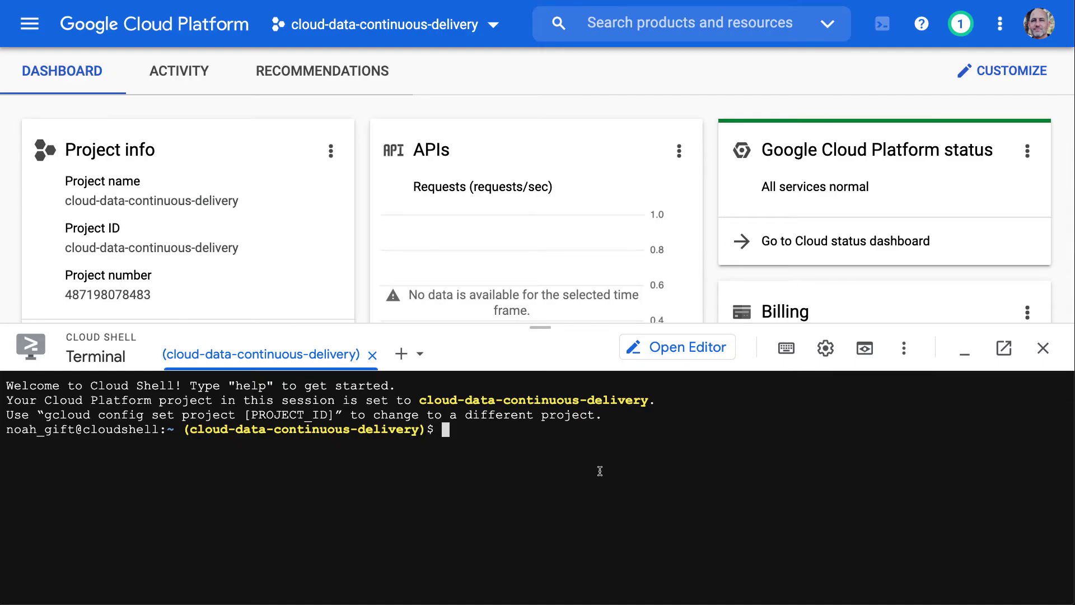
# Step: Create a directory named mydelivery in Cloud Shell and change into it
pyautogui.write('mkdir ')
pyautogui.write('my')
pyautogui.write('delivery')
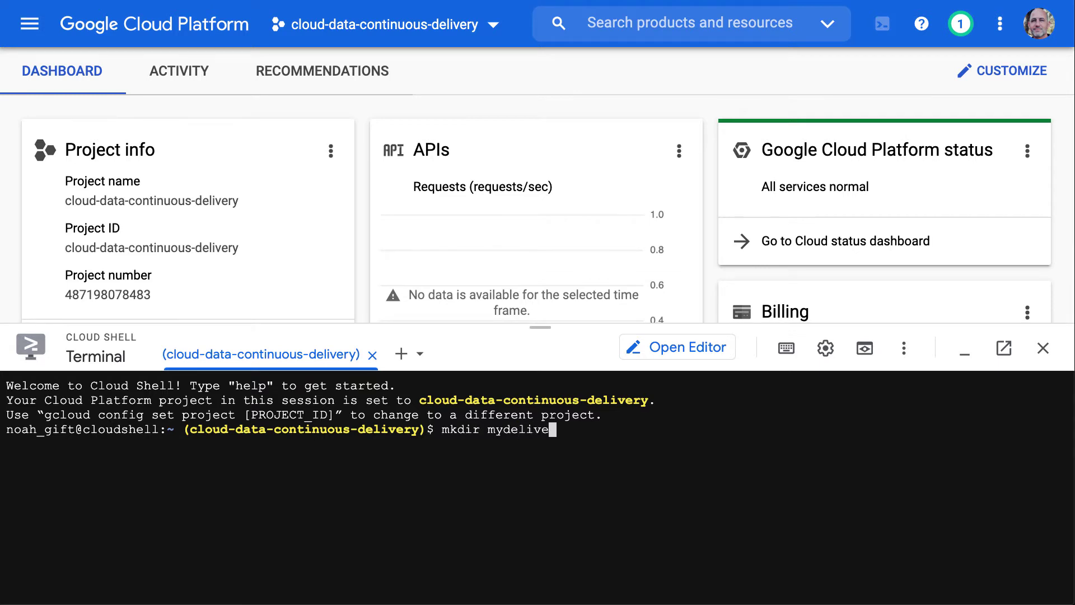
pyautogui.press('Return')
pyautogui.write('cd my')
pyautogui.press('Tab')
pyautogui.press('Return')
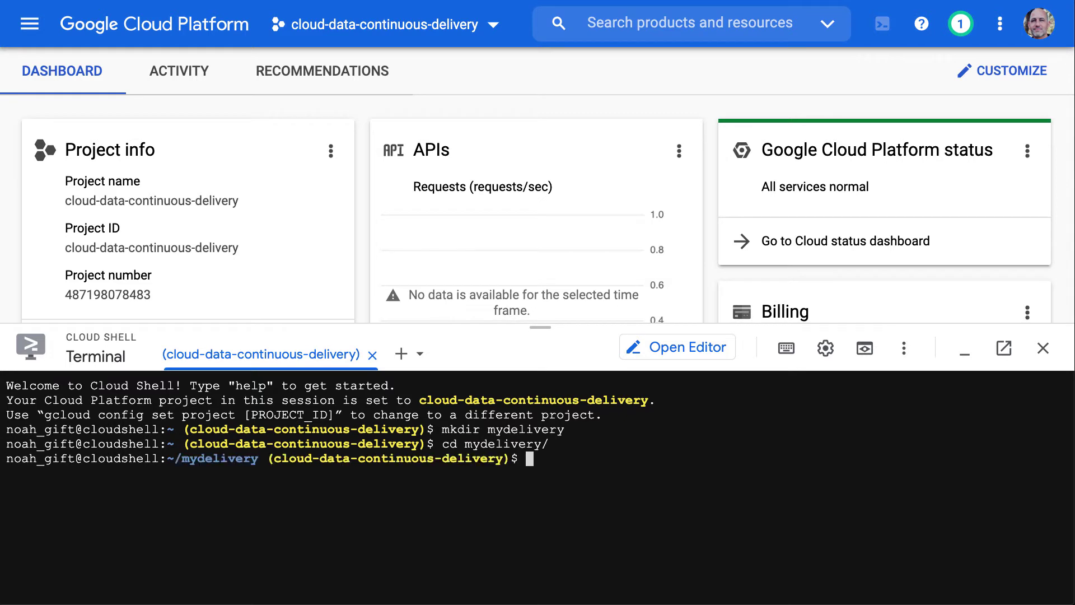
# Step: Clone the gcp-flask-ml-deploy repository from GitHub into the mydelivery directory with git clone
pyautogui.write('git log')
pyautogui.press('BackSpace')
pyautogui.press('BackSpace')
pyautogui.press('BackSpace')
pyautogui.write('clone')
pyautogui.write('https://github.com/noahgift/gcp-flask-ml-deploy')
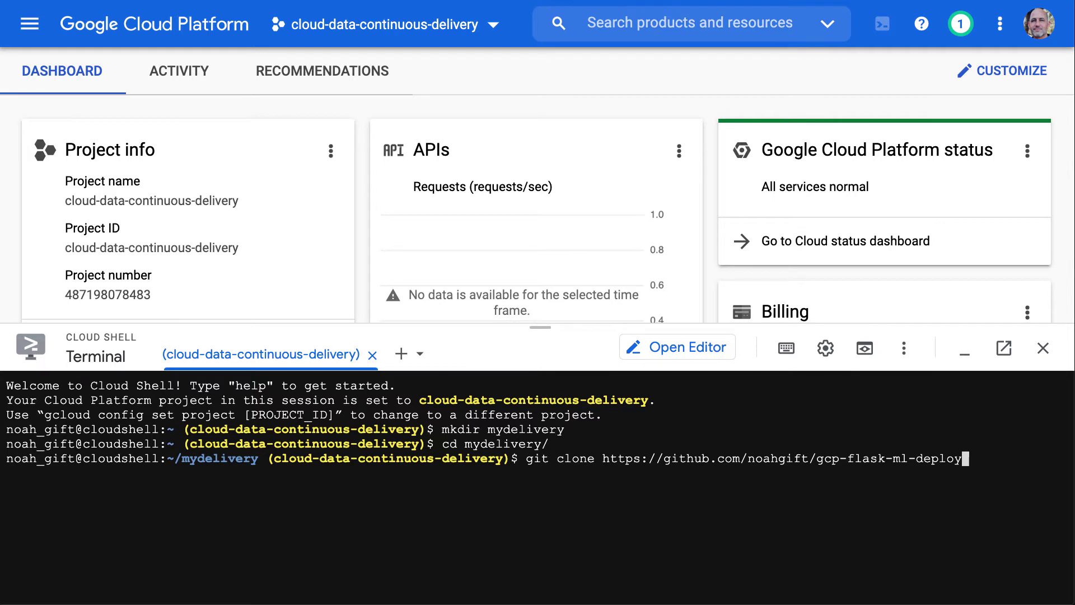
pyautogui.press('Return')
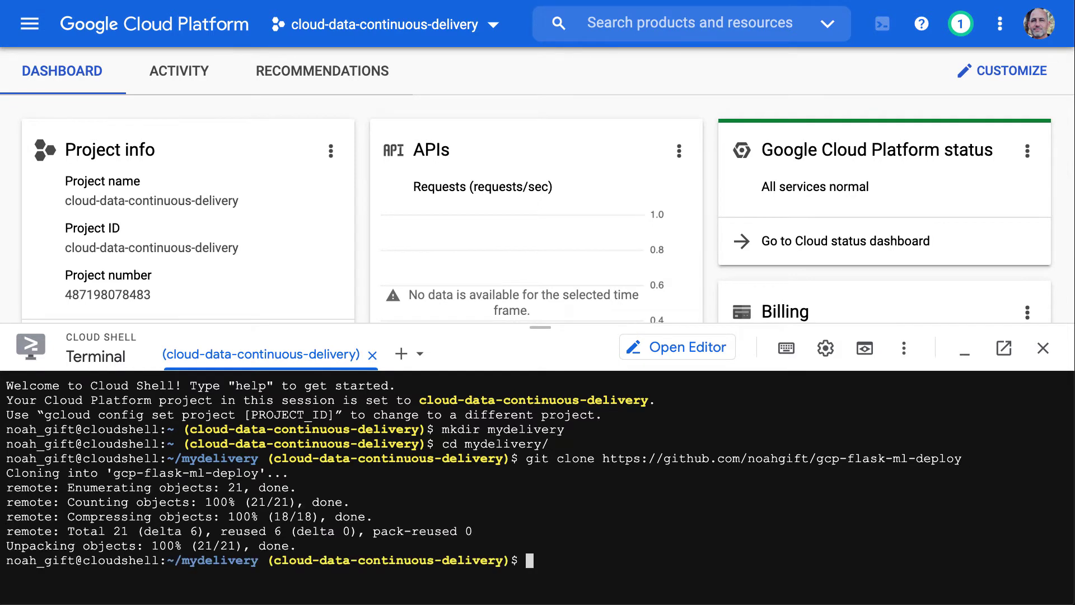
# Step: Change into the cloned gcp-flask-ml-deploy directory, clear the terminal, and list its files in long format
pyautogui.write('cd g')
pyautogui.press('Tab')
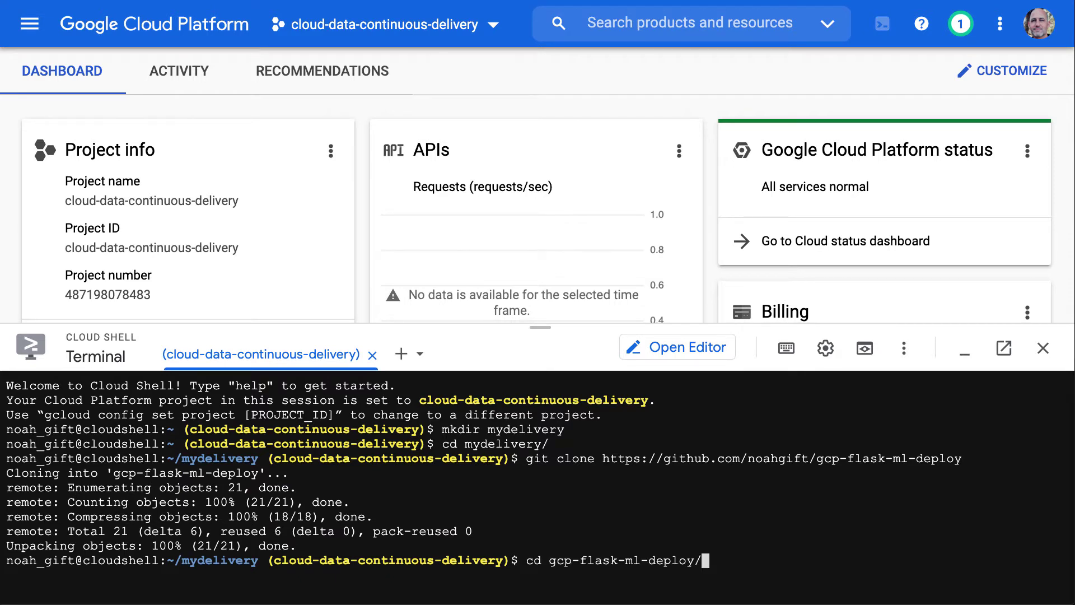
pyautogui.press('Return')
pyautogui.hotkey('ctrl', 'l')
pyautogui.write('ls -l')
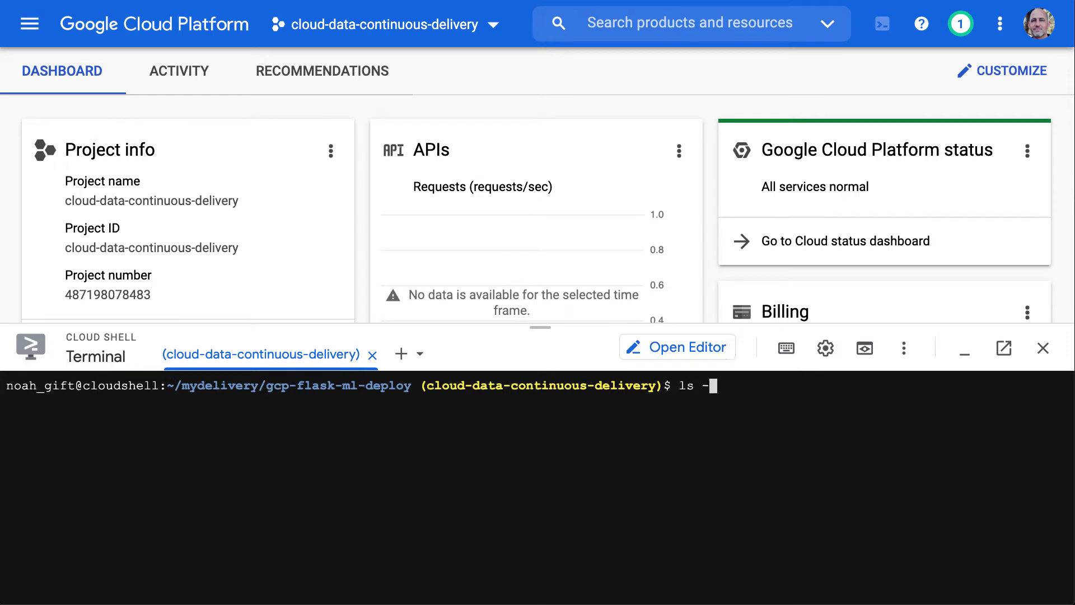
pyautogui.press('Return')
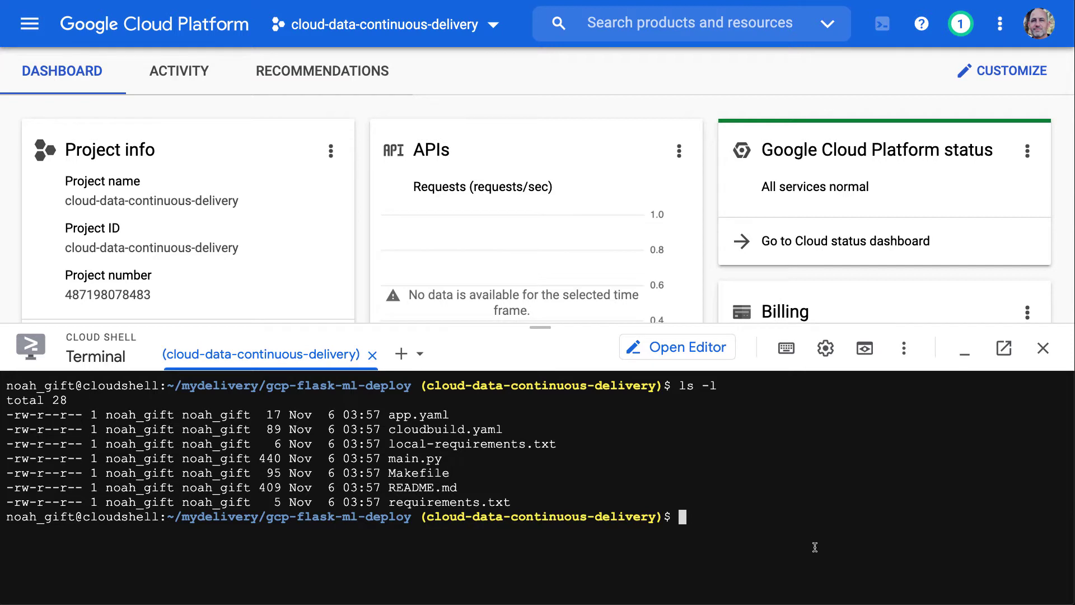
# Step: Create a Python virtual environment at ~/.cd with virtualenv
pyautogui.write('python')
pyautogui.press('BackSpace')
pyautogui.press('BackSpace')
pyautogui.press('BackSpace')
pyautogui.press('BackSpace')
pyautogui.press('BackSpace')
pyautogui.press('BackSpace')
pyautogui.write('virtualenv ~/.cd')
pyautogui.press('Return')
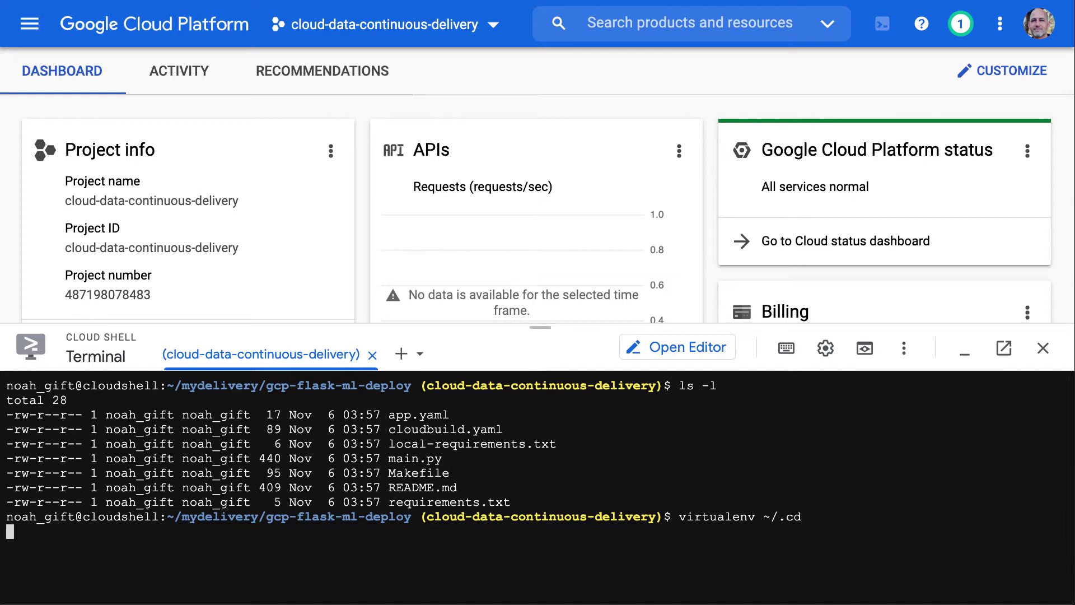
# Step: Activate the ~/.cd virtual environment by sourcing its bin/activate script, and clear the terminal
pyautogui.write('sourc')
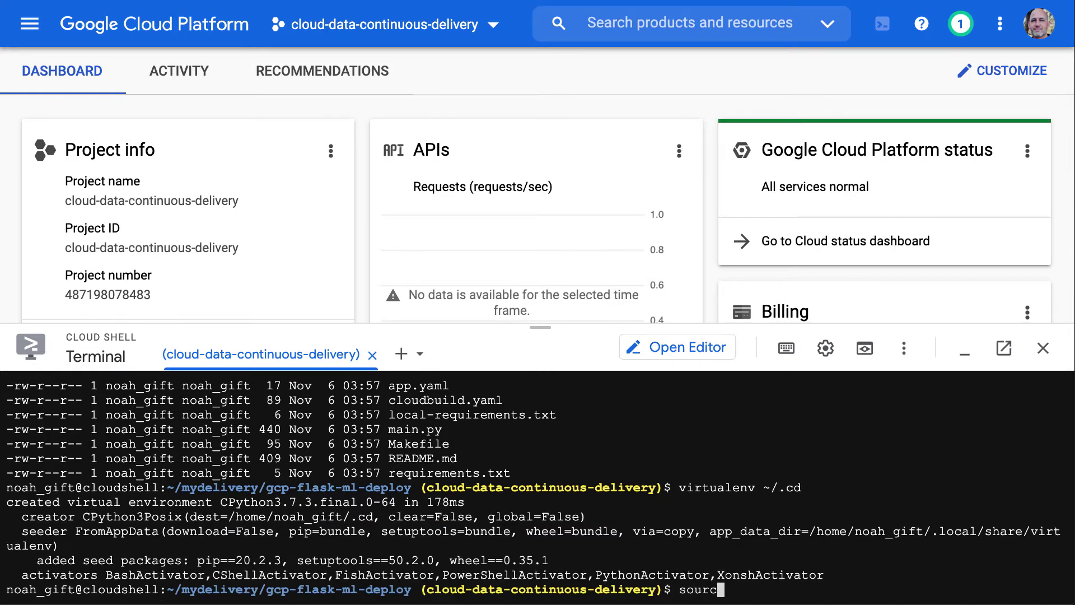
pyautogui.write('e ~/.cd/bin/activate')
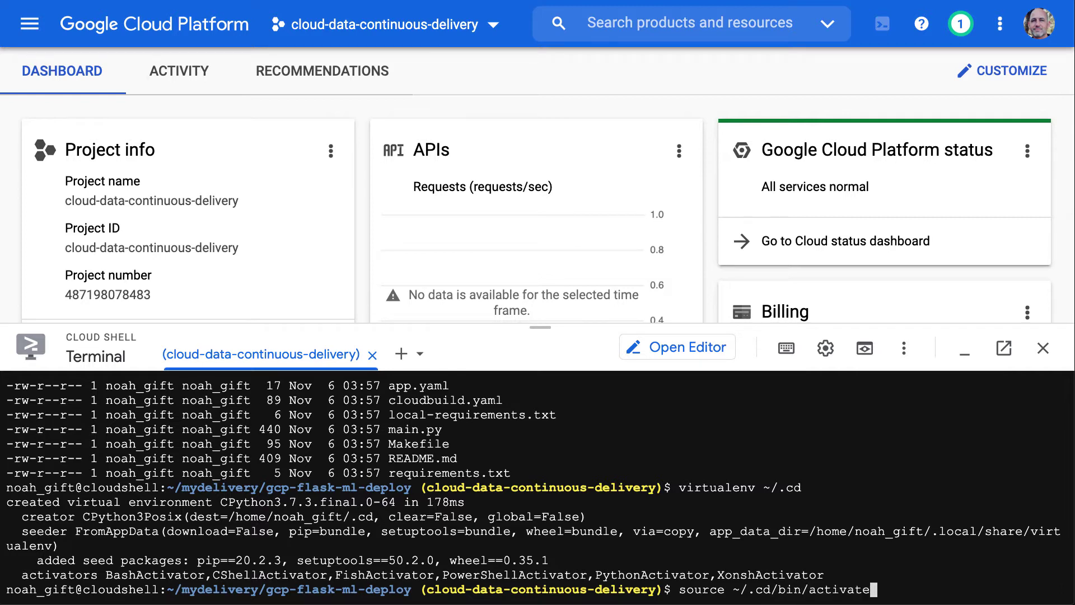
pyautogui.press('Return')
pyautogui.hotkey('ctrl', 'l')
# Step: Install the project's requirements with make install and clear the terminal output
pyautogui.write('make install')
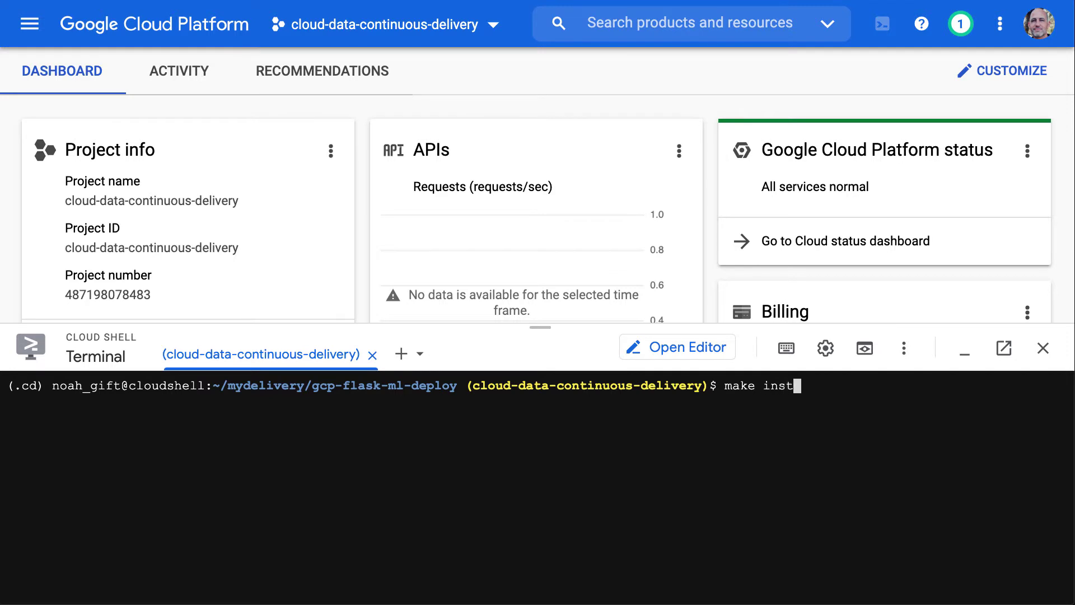
pyautogui.press('Return')
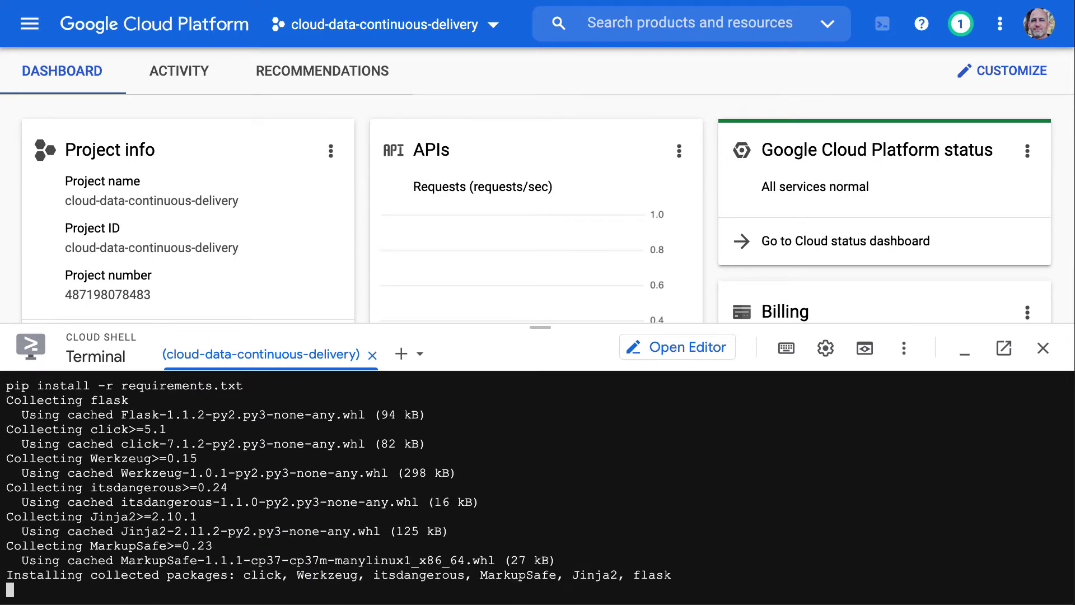
pyautogui.hotkey('ctrl', 'l')
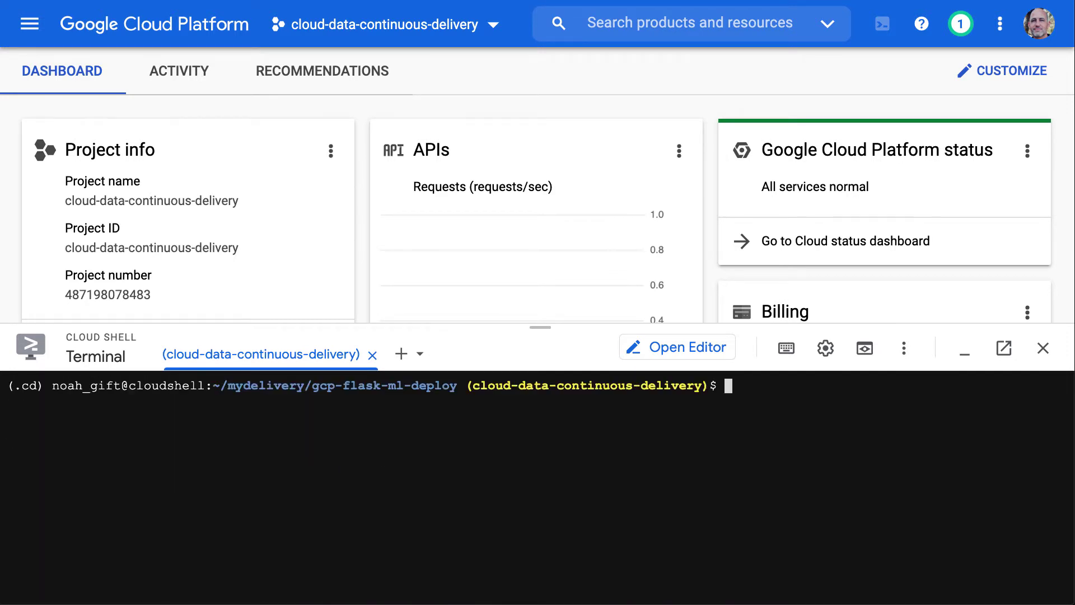
# Step: Run the Flask app with python main.py and open its web preview on port 8080
pyautogui.write('python main.py')
pyautogui.press('Return')
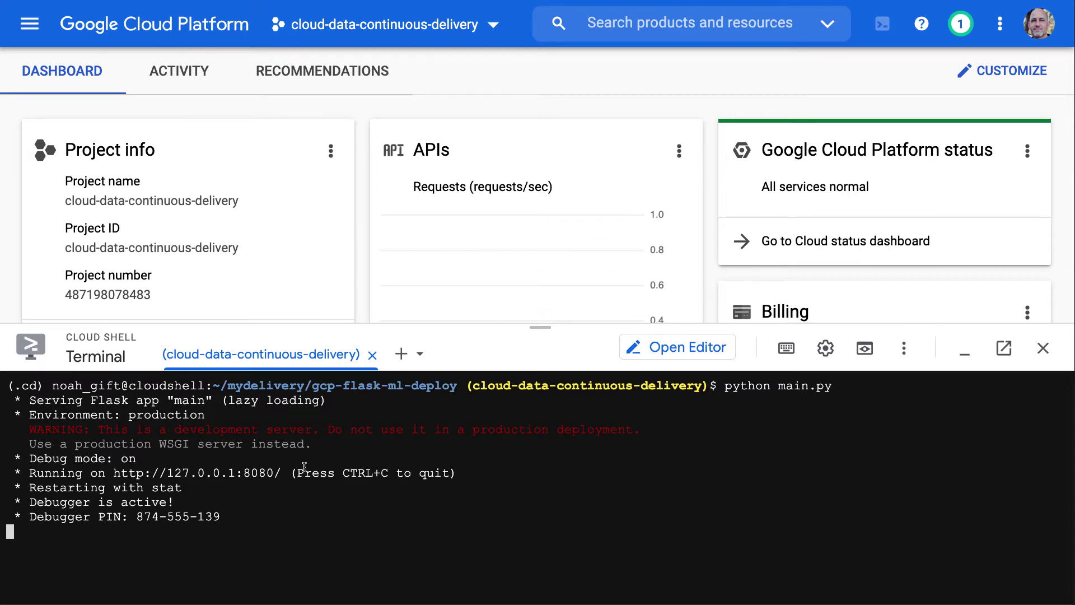
pyautogui.moveTo(285, 483); pyautogui.dragTo(121, 487)
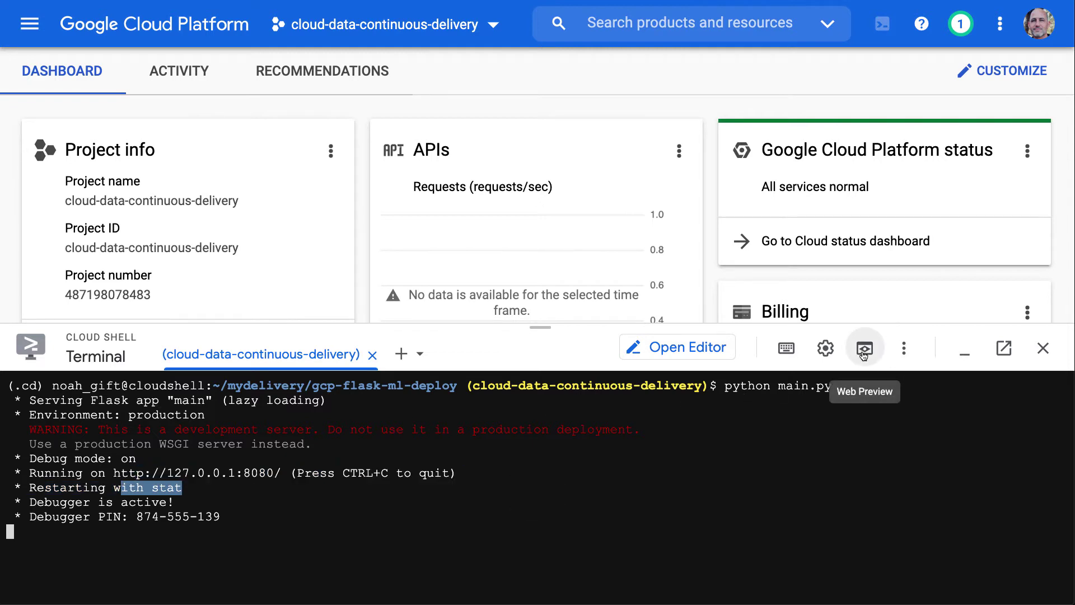
pyautogui.click(863, 353)
pyautogui.click(742, 397)
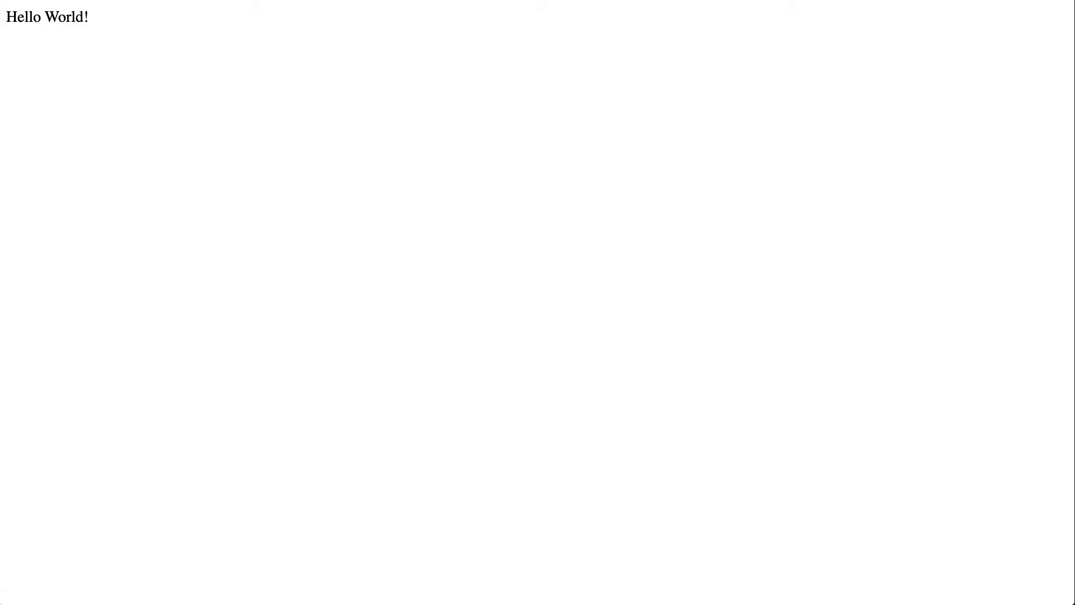
# Step: Close the app preview, stop the local Flask server, and clear the terminal
pyautogui.hotkey('ctrl', 'w')
pyautogui.click(495, 532)
pyautogui.hotkey('ctrl', 'c')
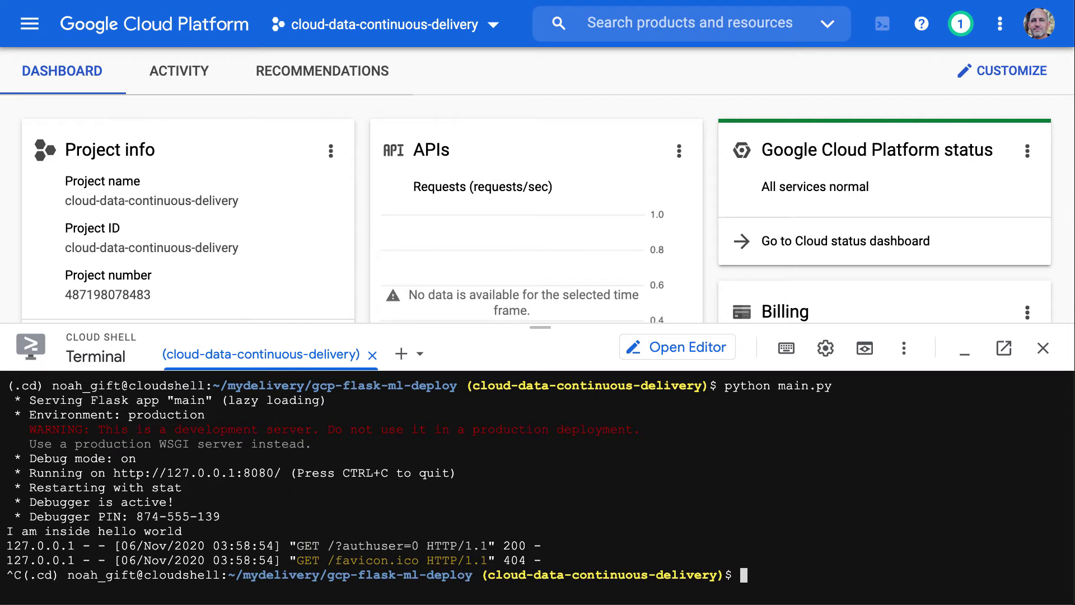
pyautogui.hotkey('ctrl', 'l')
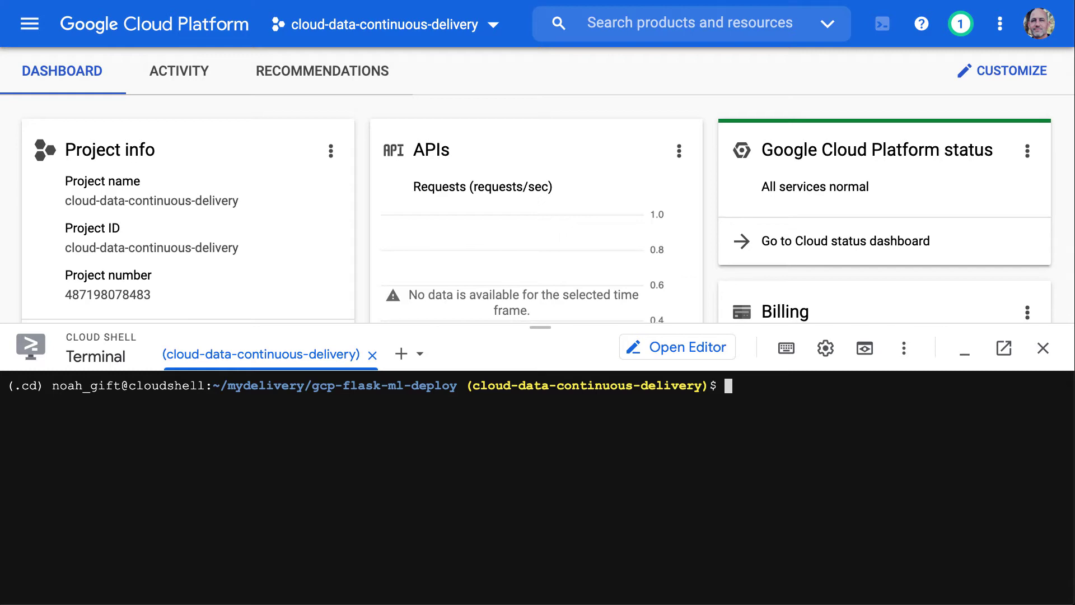
# Step: Deploy the app to App Engine with gcloud app deploy, choosing region 14 (us-central) and confirming the deployment
pyautogui.write('gcloud app deploy')
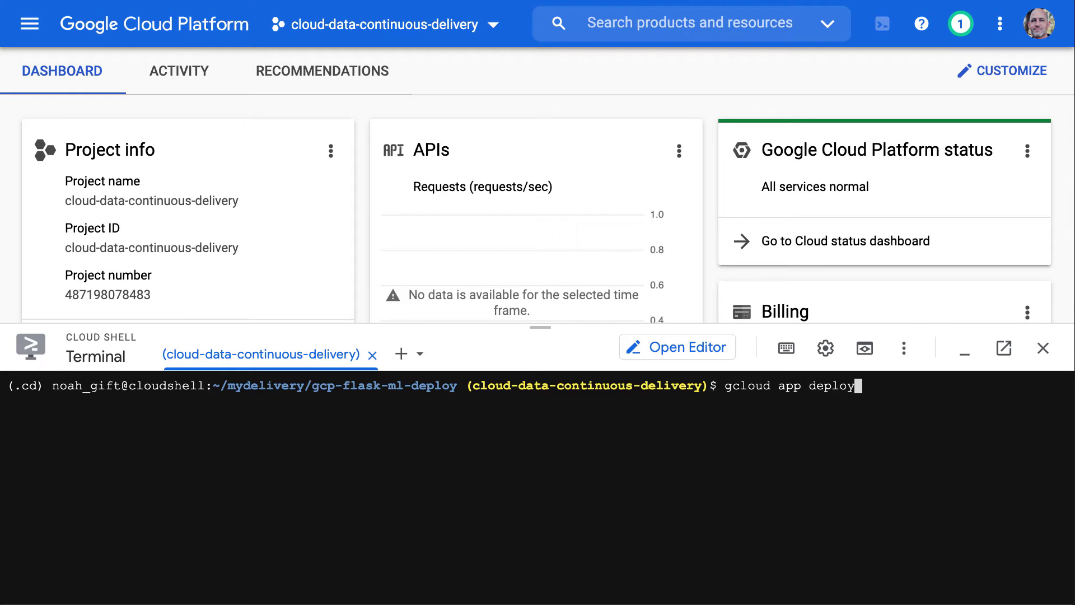
pyautogui.press('Return')
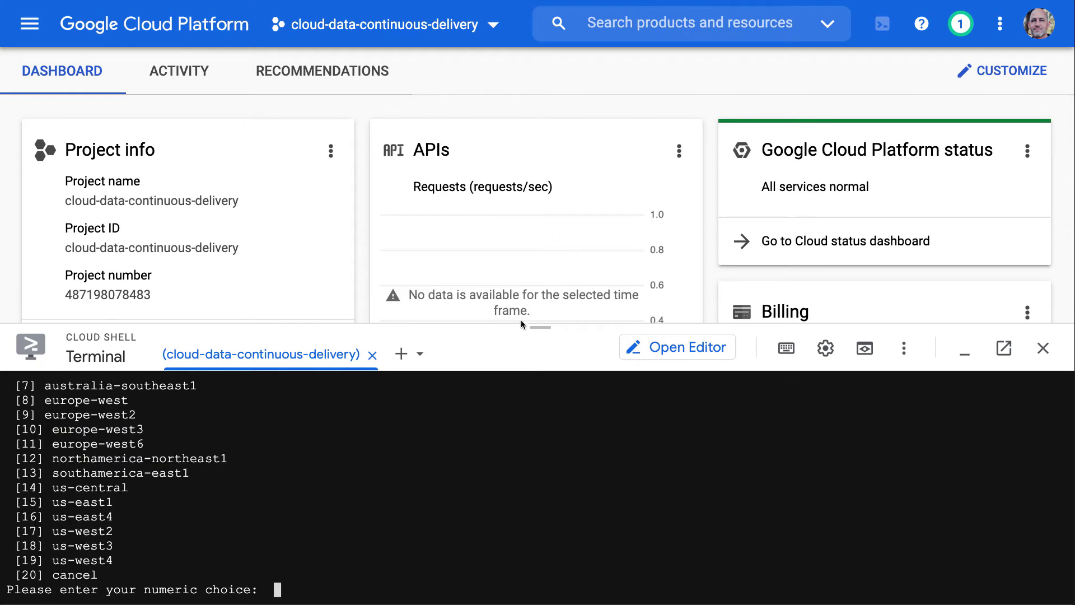
pyautogui.moveTo(521, 324); pyautogui.dragTo(520, 133)
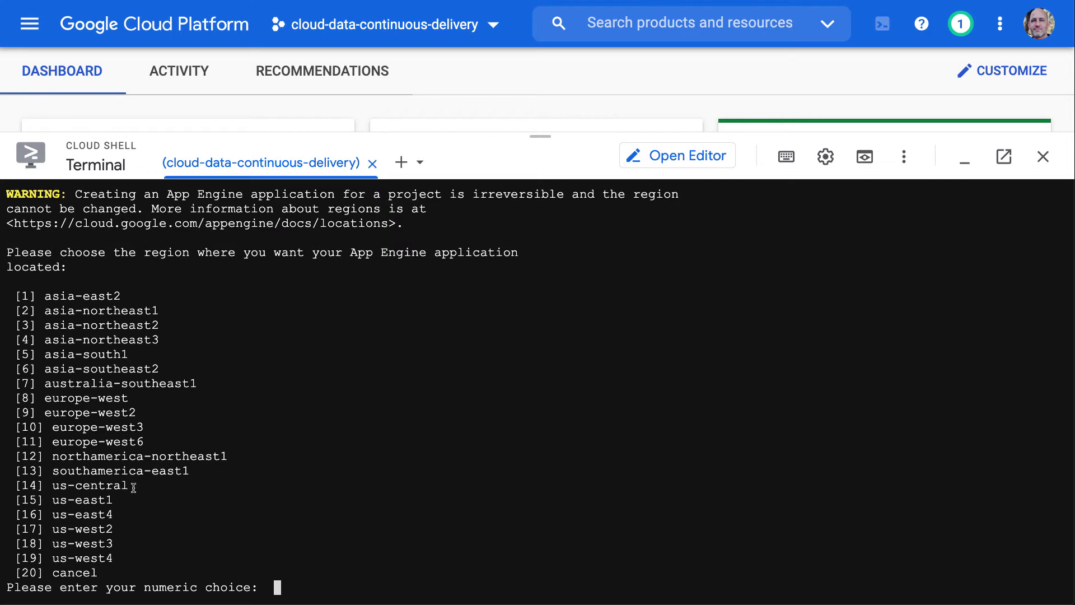
pyautogui.write('14')
pyautogui.press('Return')
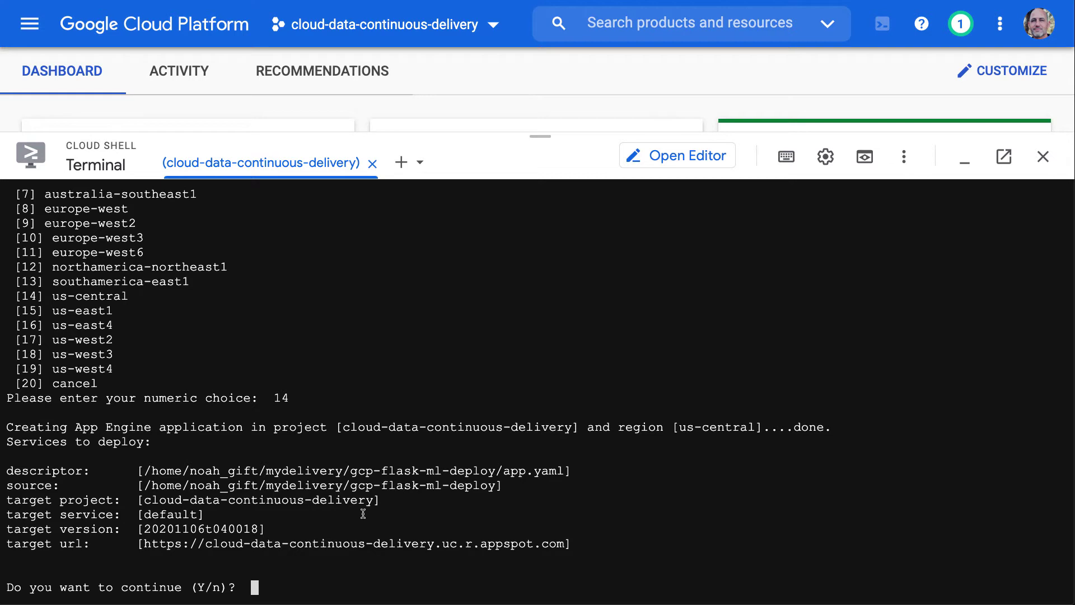
pyautogui.write('y')
pyautogui.press('Return')
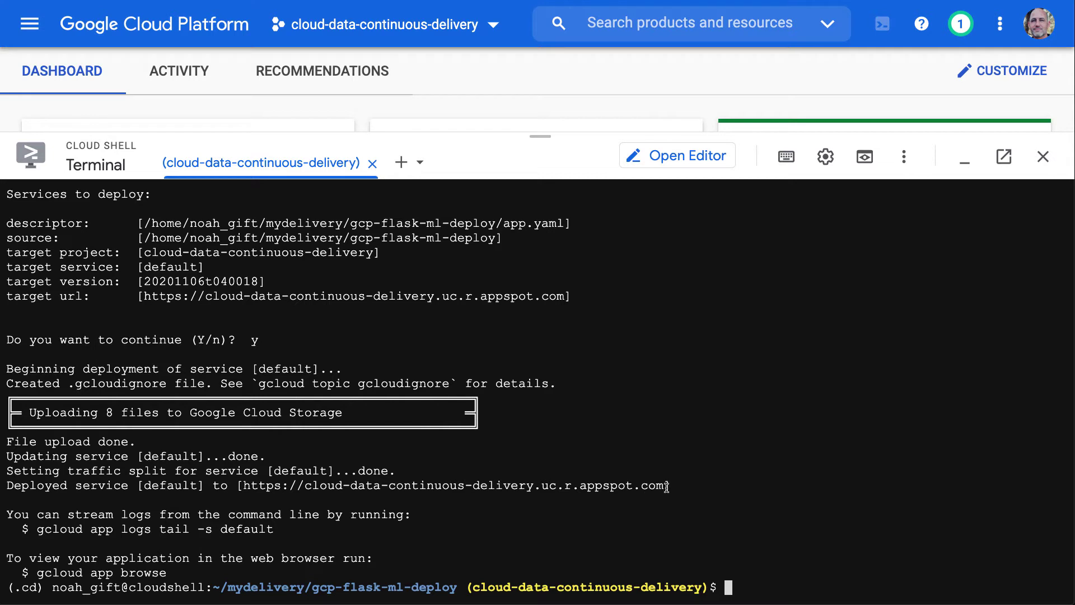
# Step: Copy the deployed service's appspot.com URL from the terminal and open it in a new browser tab
pyautogui.moveTo(665, 486); pyautogui.dragTo(244, 480)
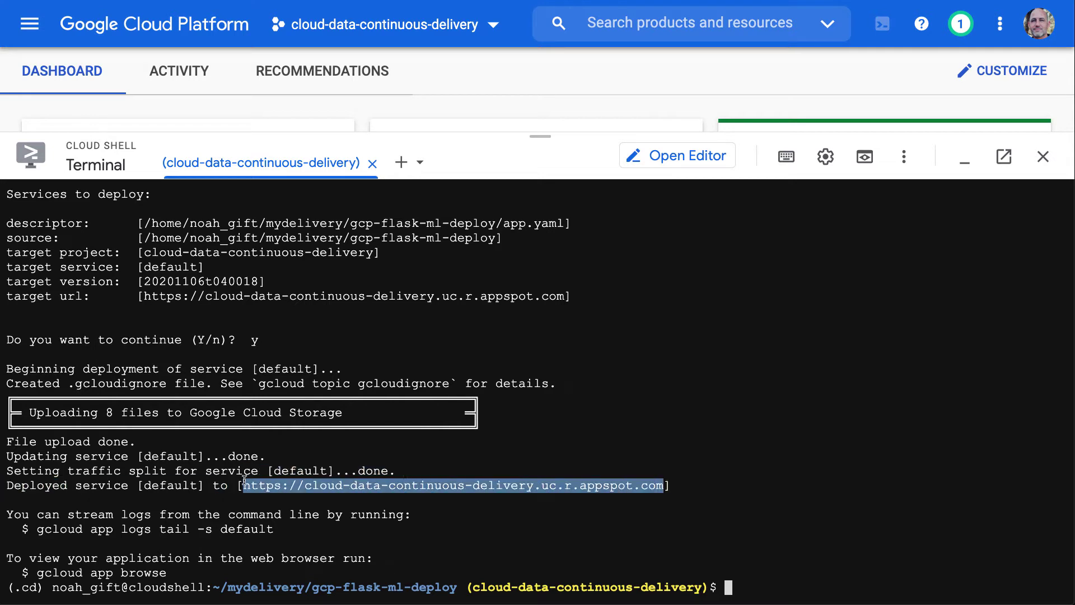
pyautogui.press('super+c')
pyautogui.press('super+t')
pyautogui.press('super+v')
pyautogui.press('Return')
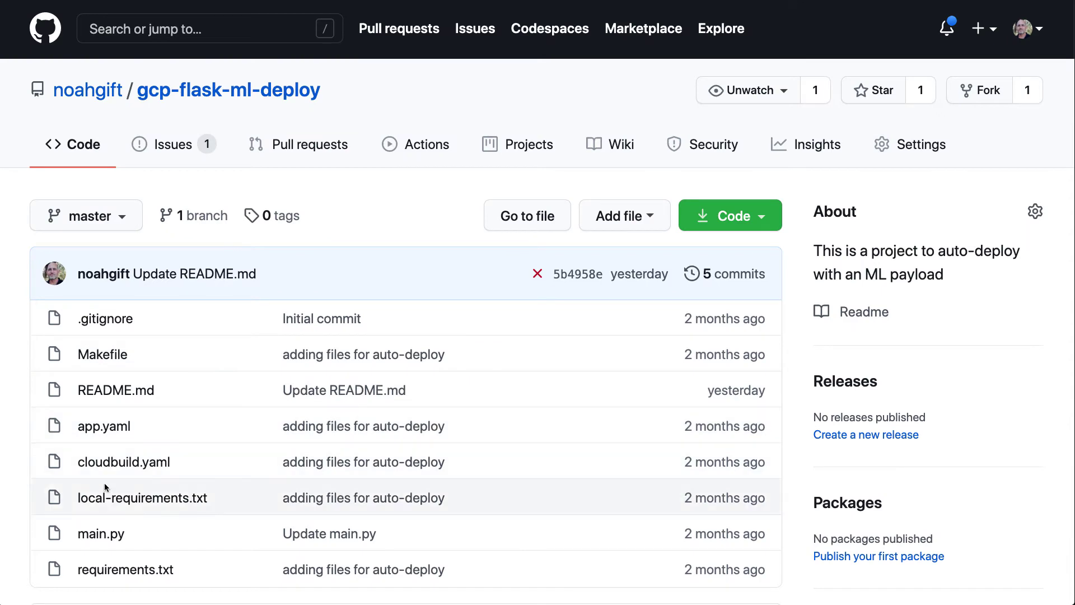
pyautogui.scroll(-4, 133, 430)
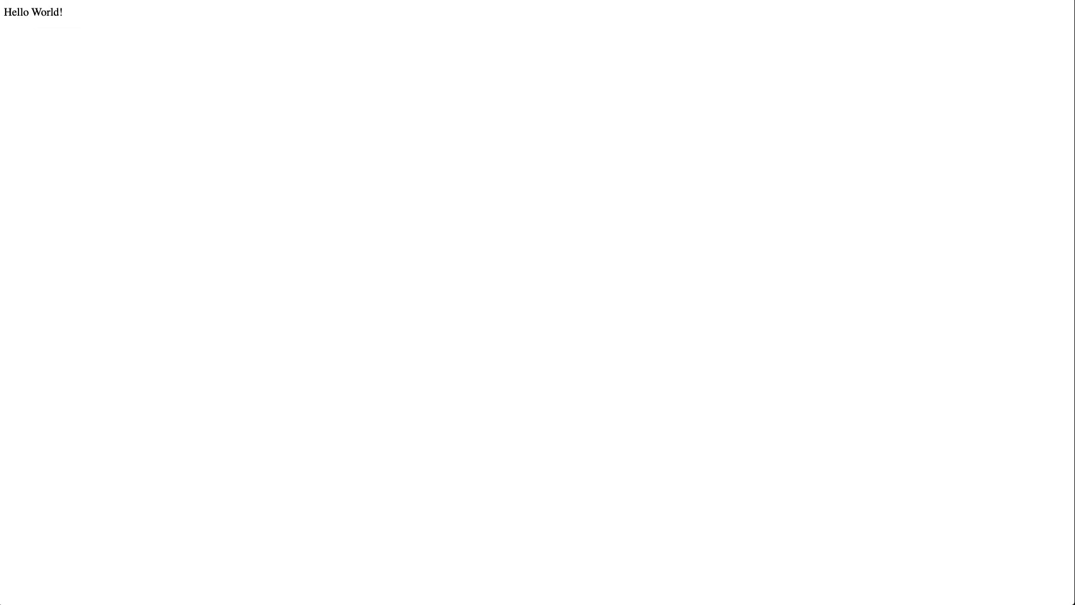
# Step: Request the /echo/foo route of the deployed app and check its code in main.py on GitHub
pyautogui.press('super+l')
pyautogui.press('Right')
pyautogui.write('echo/foo')
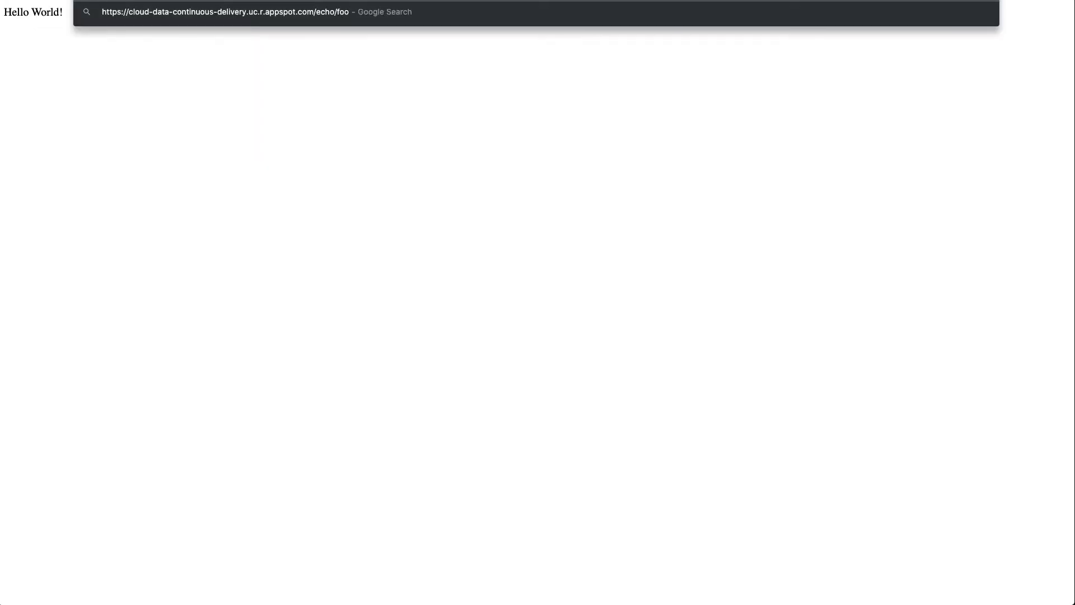
pyautogui.press('Return')
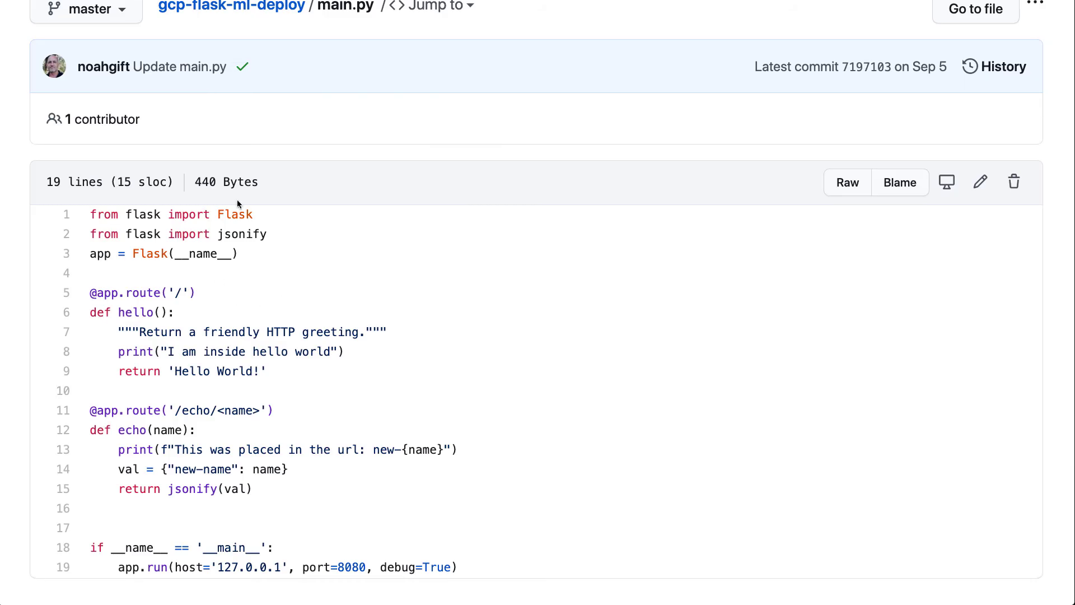
pyautogui.scroll(4, 237, 200)
pyautogui.click(243, 217)
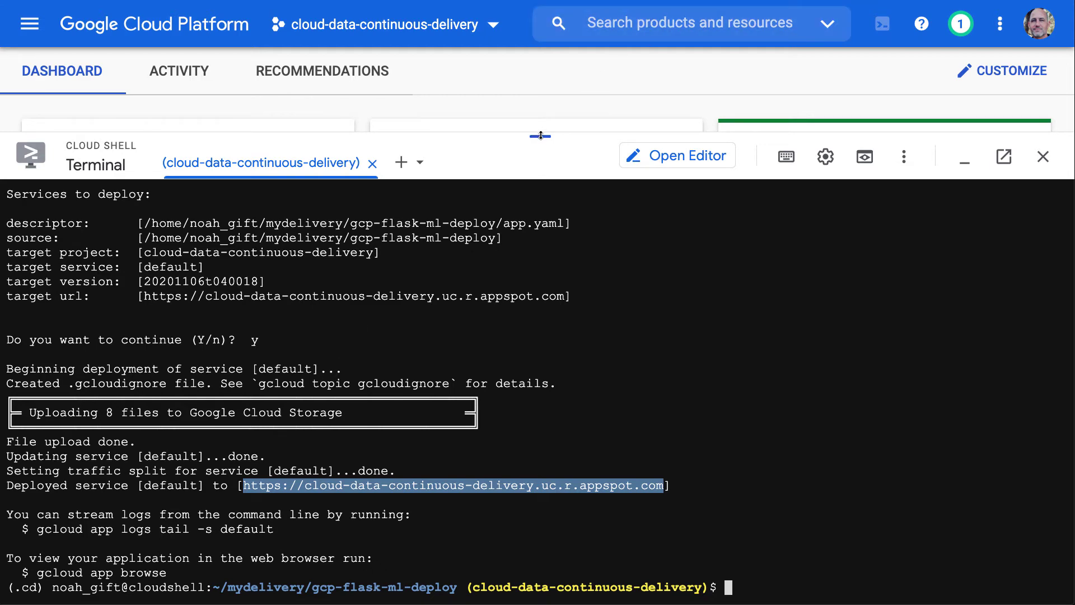
# Step: Make the Cloud Shell area shorter, search the console for "cloud", and open the triggers page of Cloud Build
pyautogui.moveTo(540, 135); pyautogui.dragTo(540, 353)
pyautogui.click(633, 24)
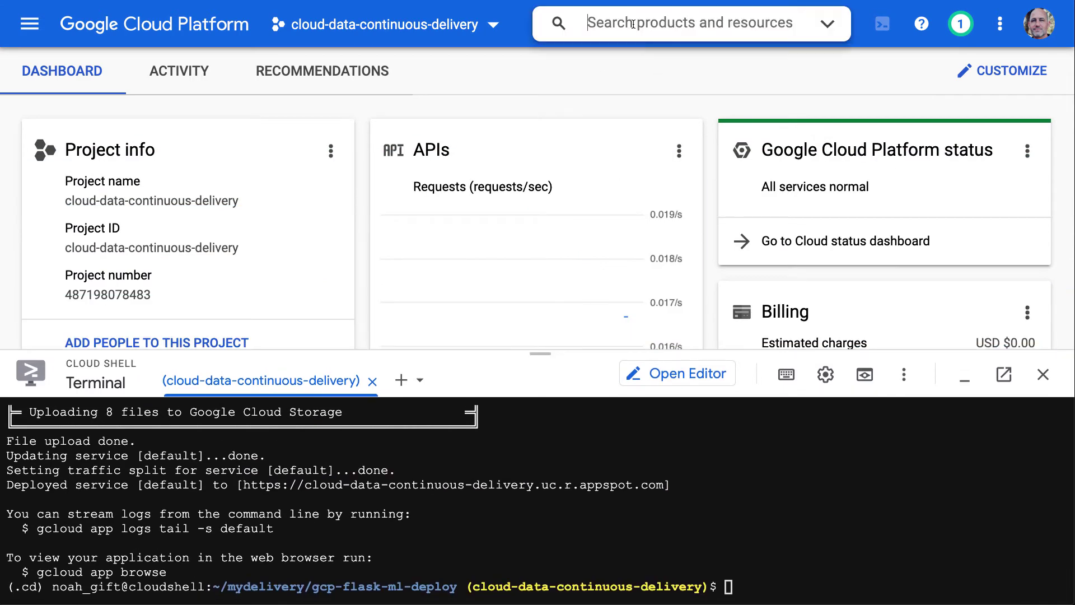
pyautogui.write('cloud')
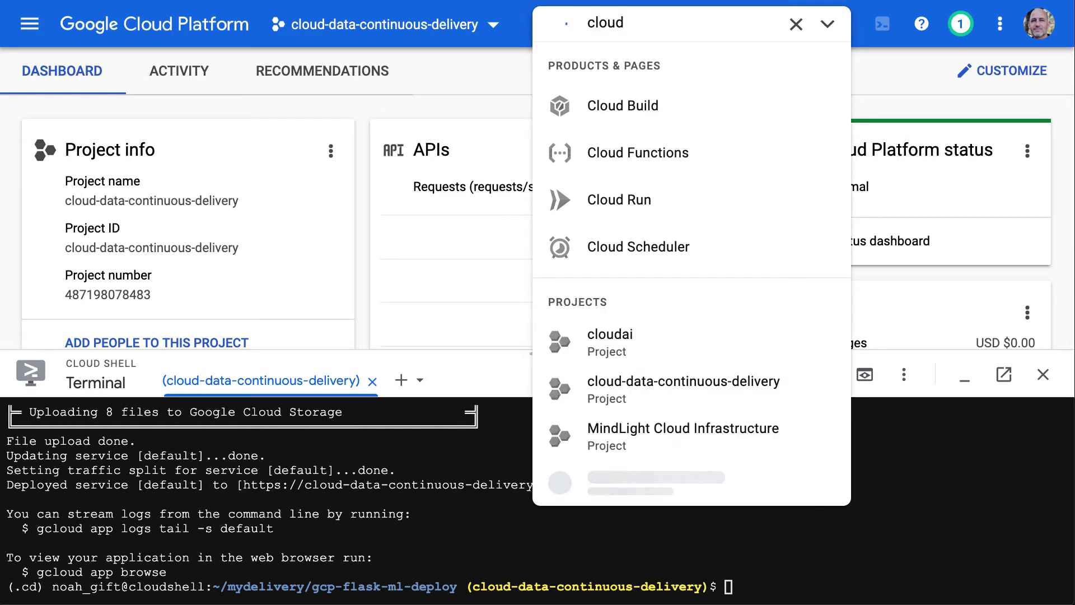
pyautogui.click(602, 118)
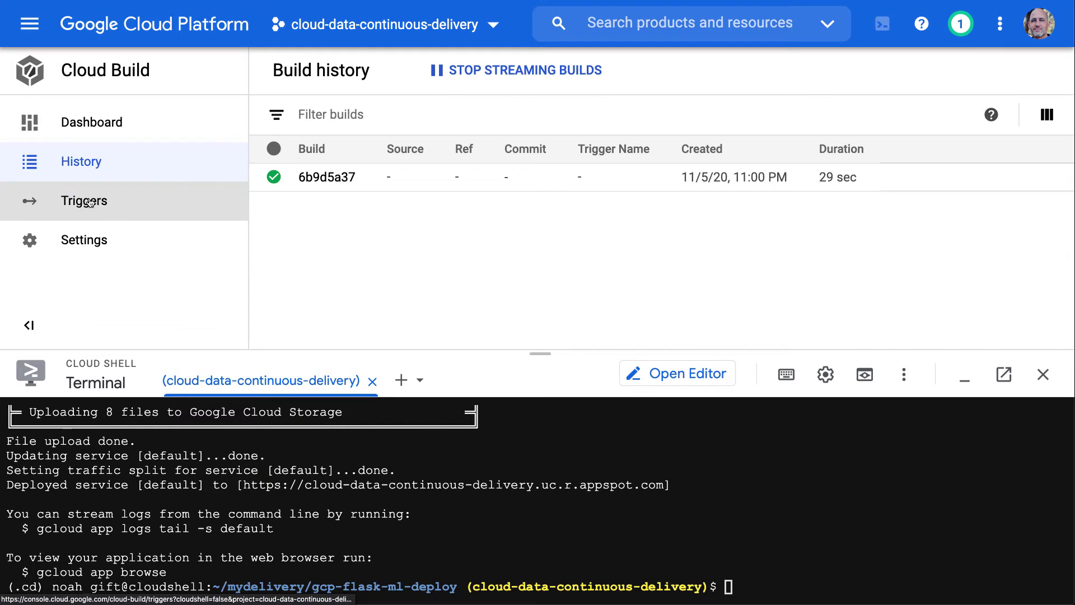
pyautogui.click(71, 205)
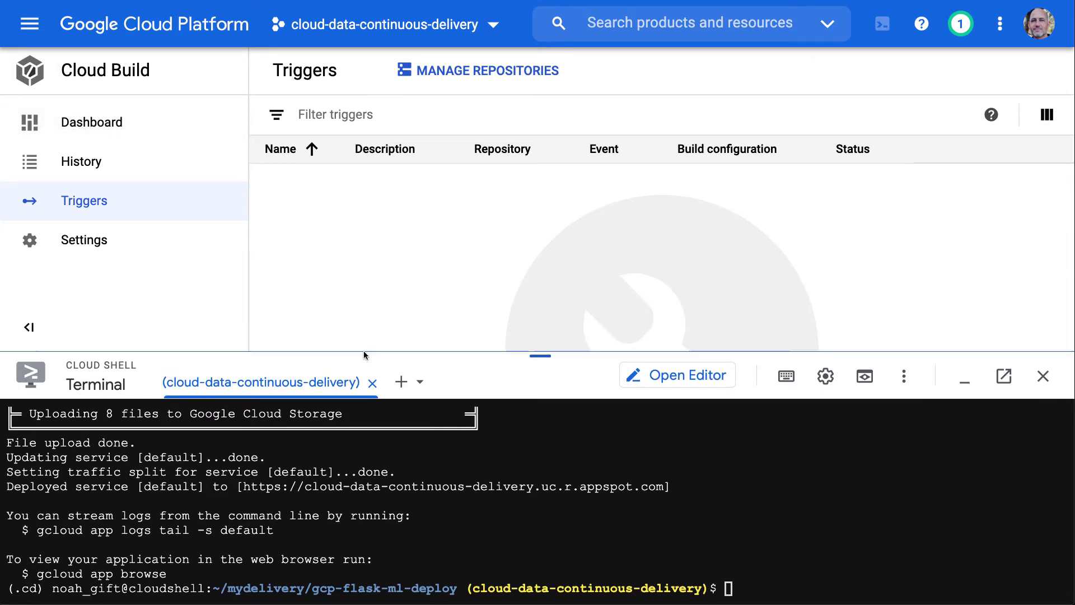
# Step: Shrink the Cloud Shell area further and start a new build trigger named cloud-delivery
pyautogui.moveTo(365, 351); pyautogui.dragTo(372, 476)
pyautogui.scroll(-1, 566, 403)
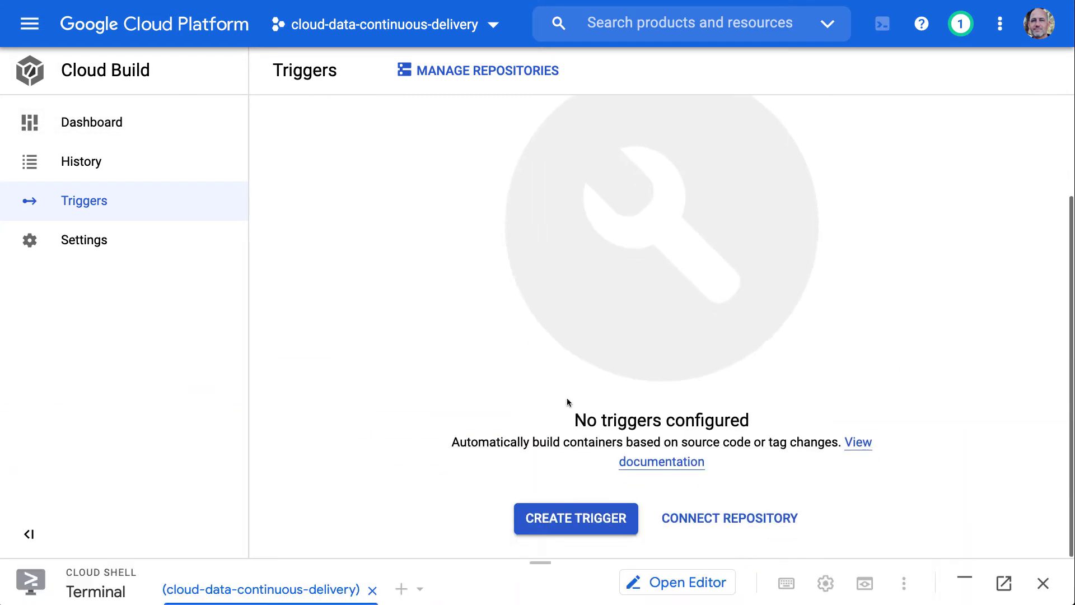
pyautogui.click(575, 524)
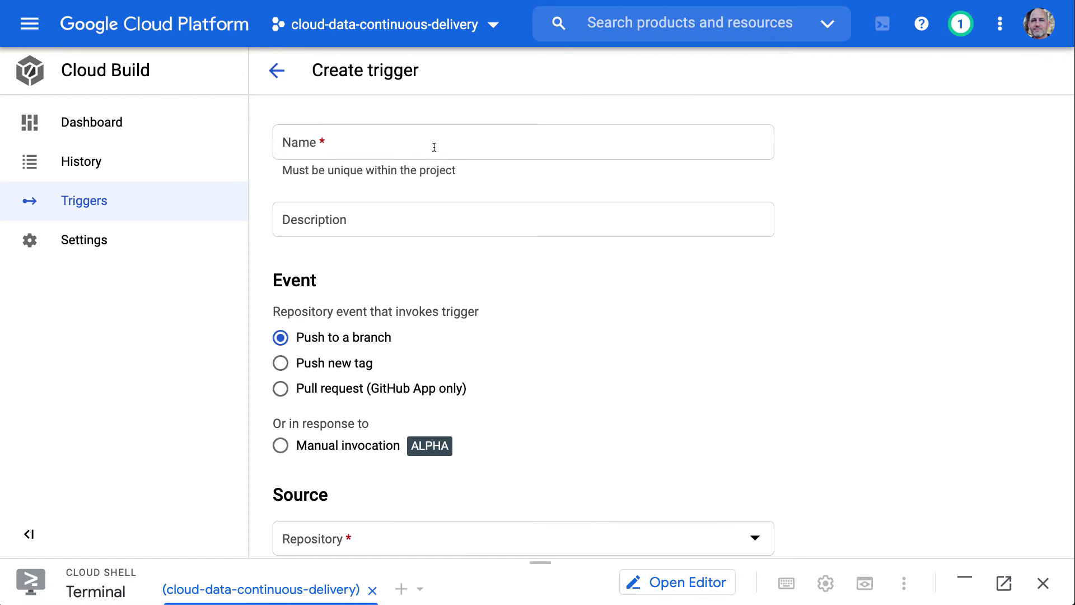
pyautogui.click(400, 145)
pyautogui.write('cloud-')
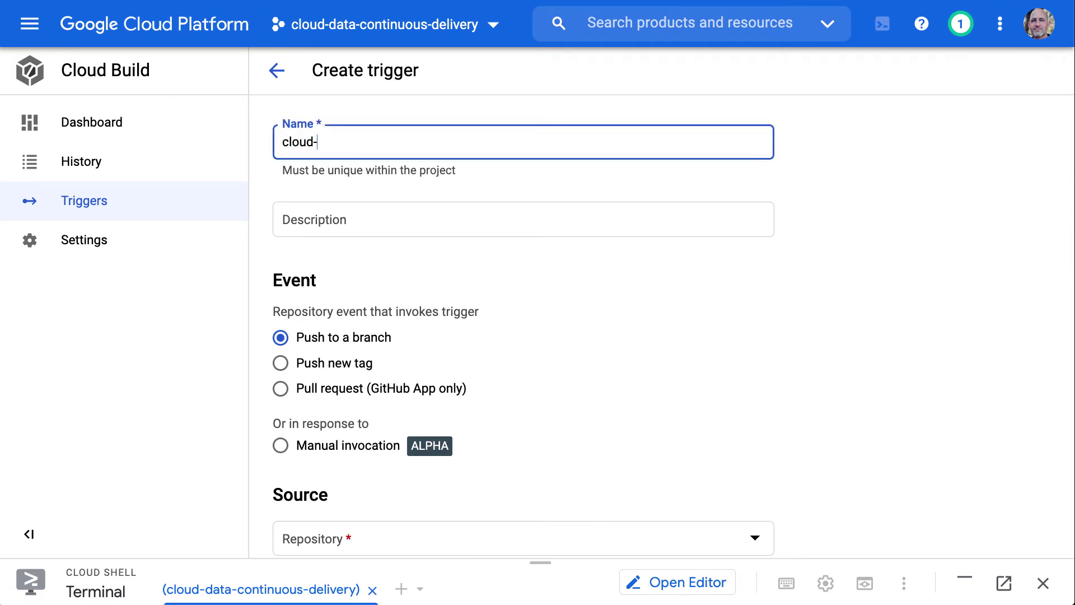
pyautogui.write('delivery')
pyautogui.press('Tab')
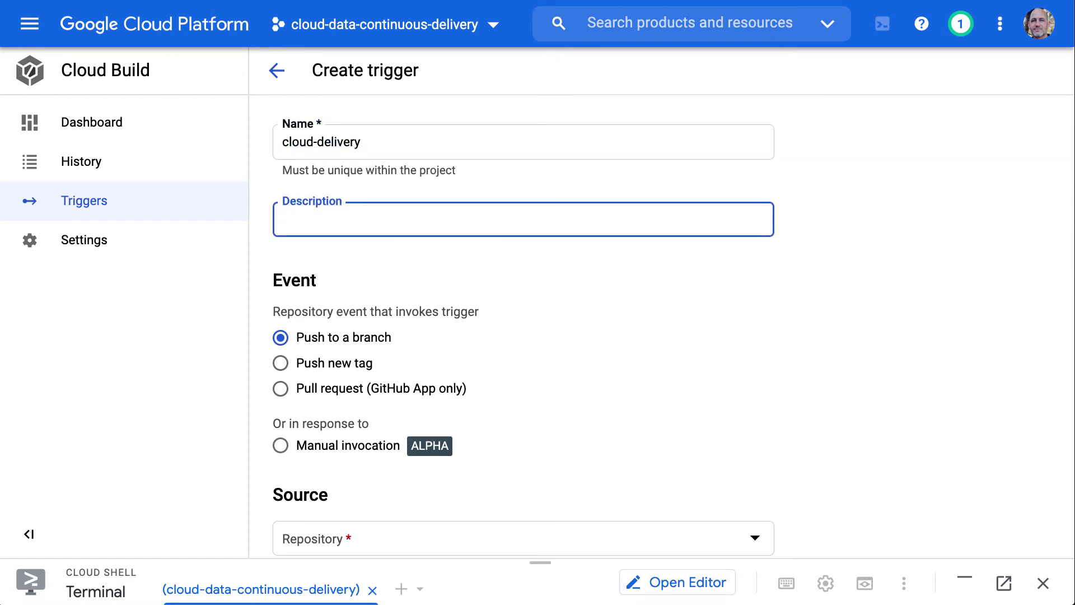
# Step: Describe the new trigger as "This will auto-deploy"
pyautogui.write('The')
pyautogui.press('BackSpace')
pyautogui.press('BackSpace')
pyautogui.write('is will auto-deploy')
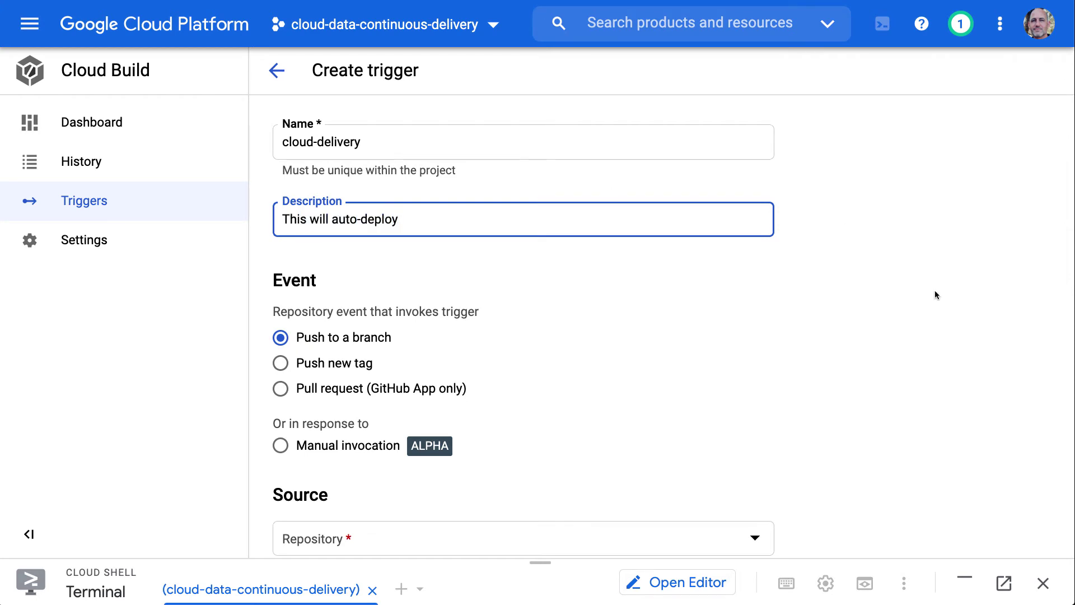
pyautogui.scroll(-2, 935, 295)
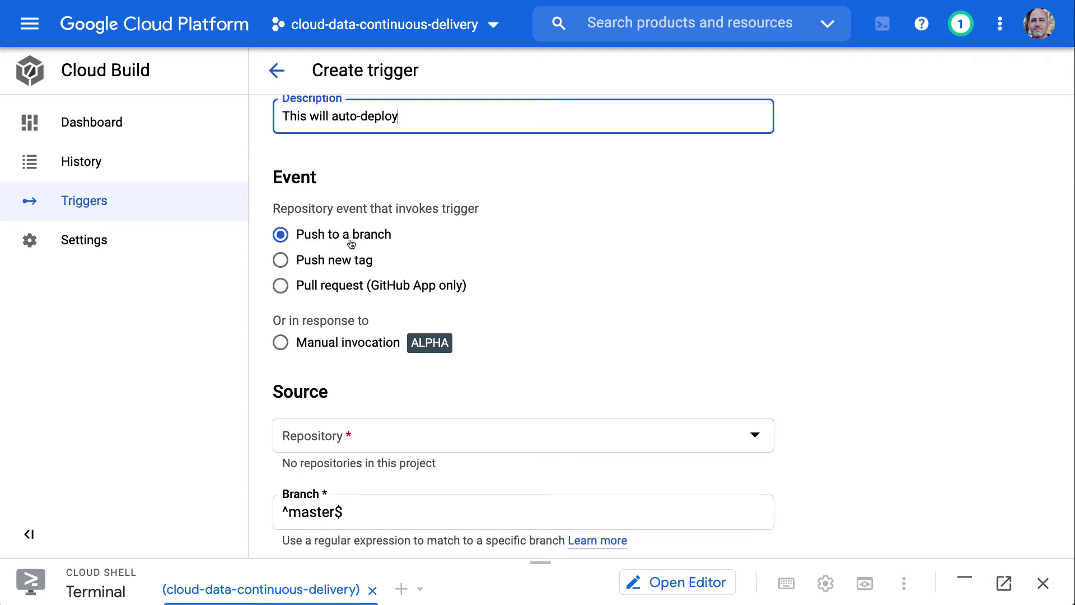
# Step: Start connecting a new repository for the trigger's source, using GitHub (Cloud Build GitHub App) as the source
pyautogui.scroll(-2, 564, 375)
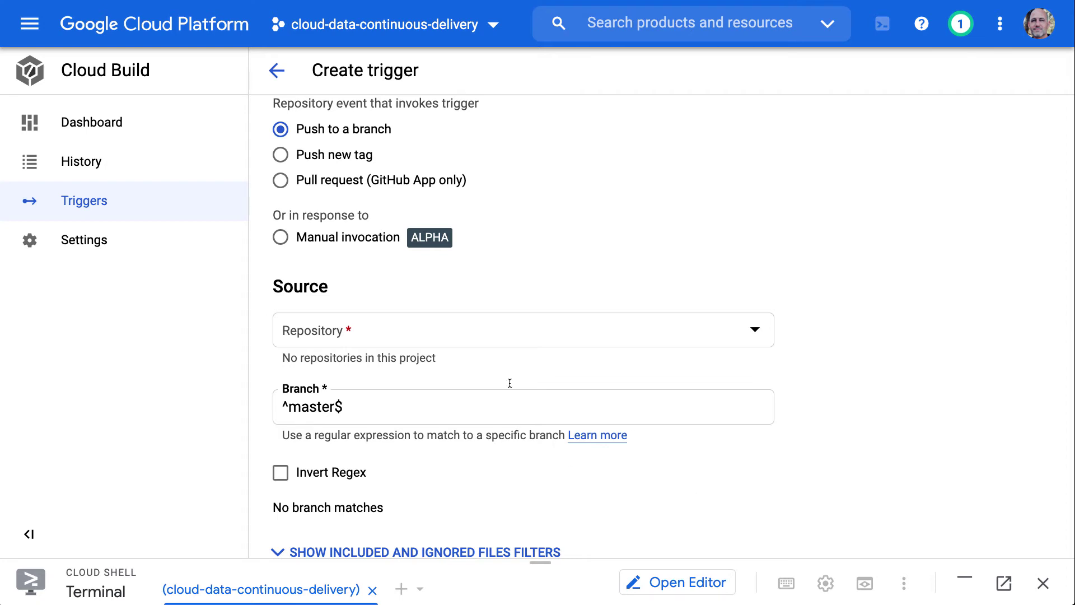
pyautogui.click(408, 335)
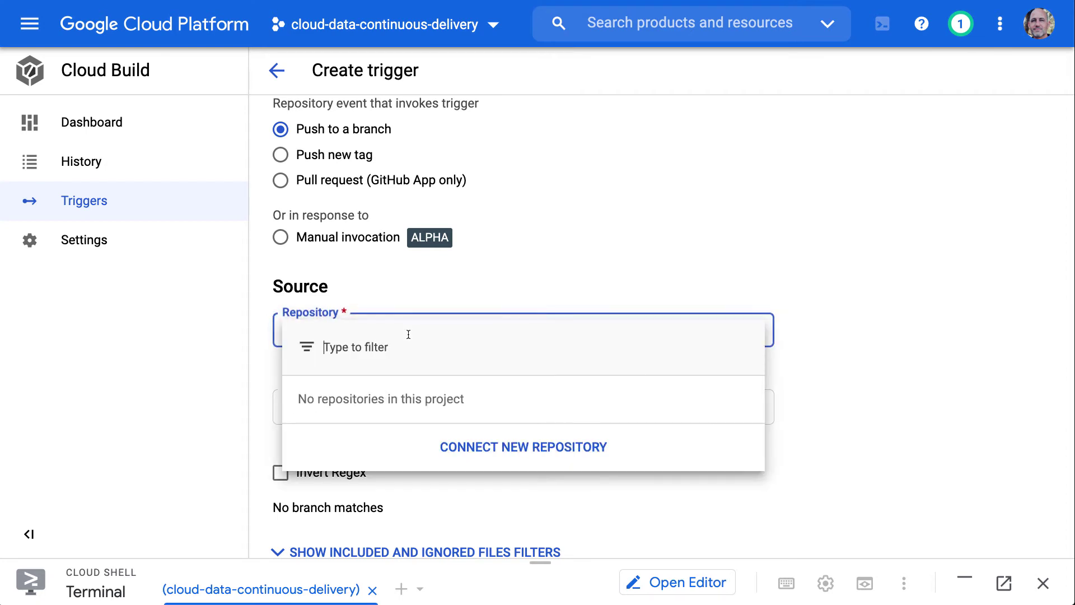
pyautogui.click(469, 448)
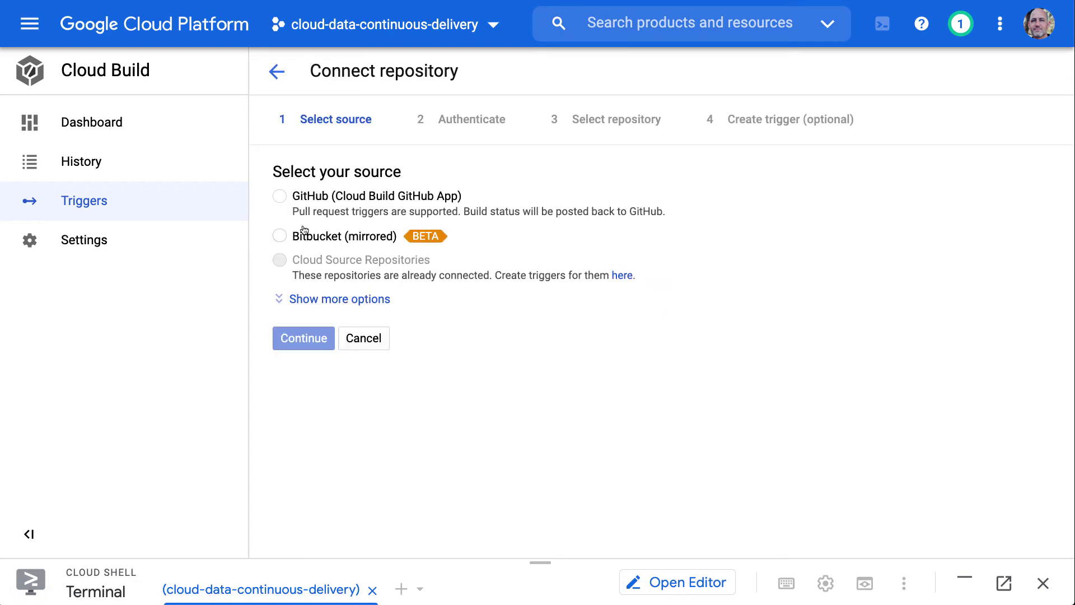
pyautogui.click(280, 196)
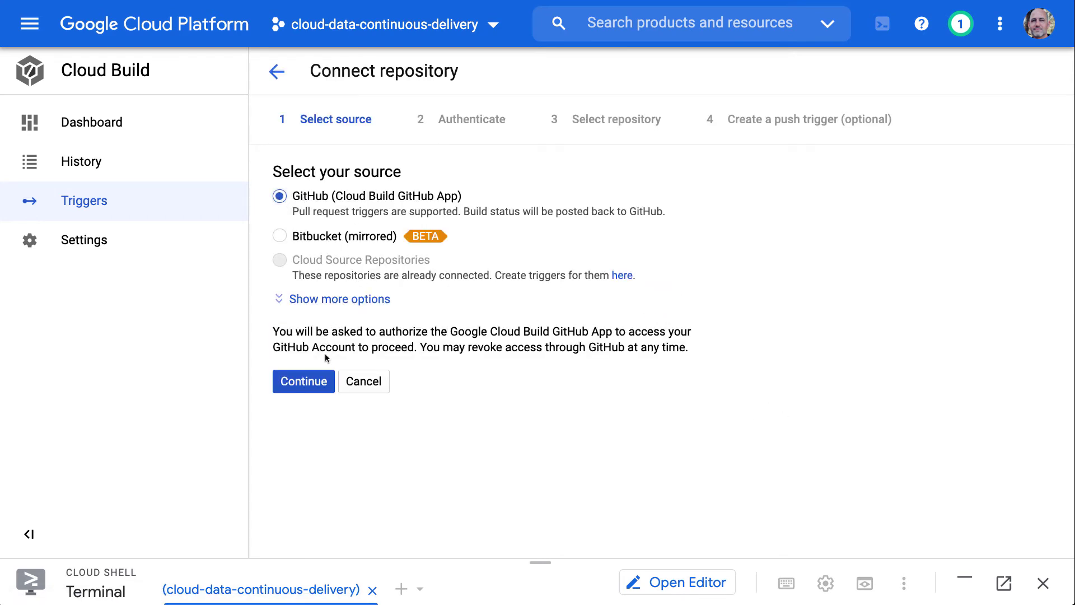
pyautogui.click(316, 383)
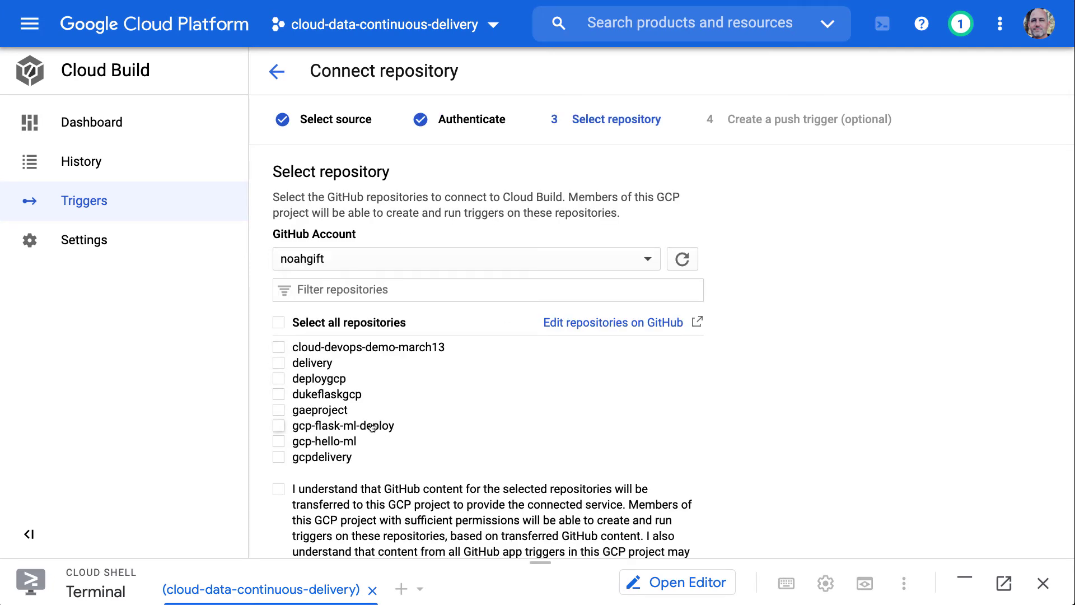
# Step: Connect the gcp-flask-ml-deploy repository with the content transfer terms accepted, and create a push trigger for it
pyautogui.click(282, 427)
pyautogui.click(278, 489)
pyautogui.scroll(-2, 615, 468)
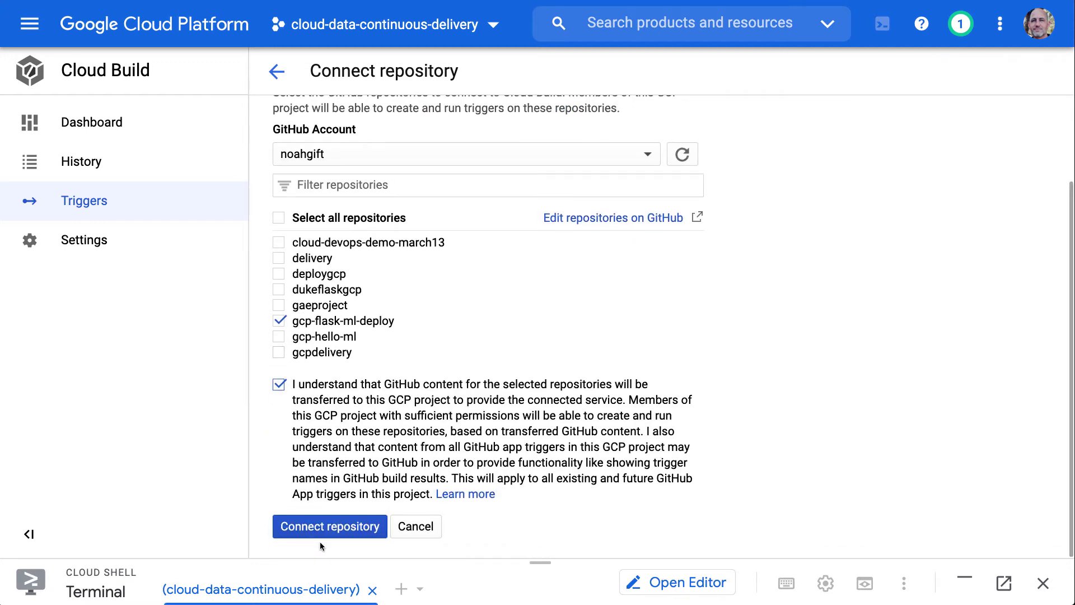
pyautogui.click(330, 527)
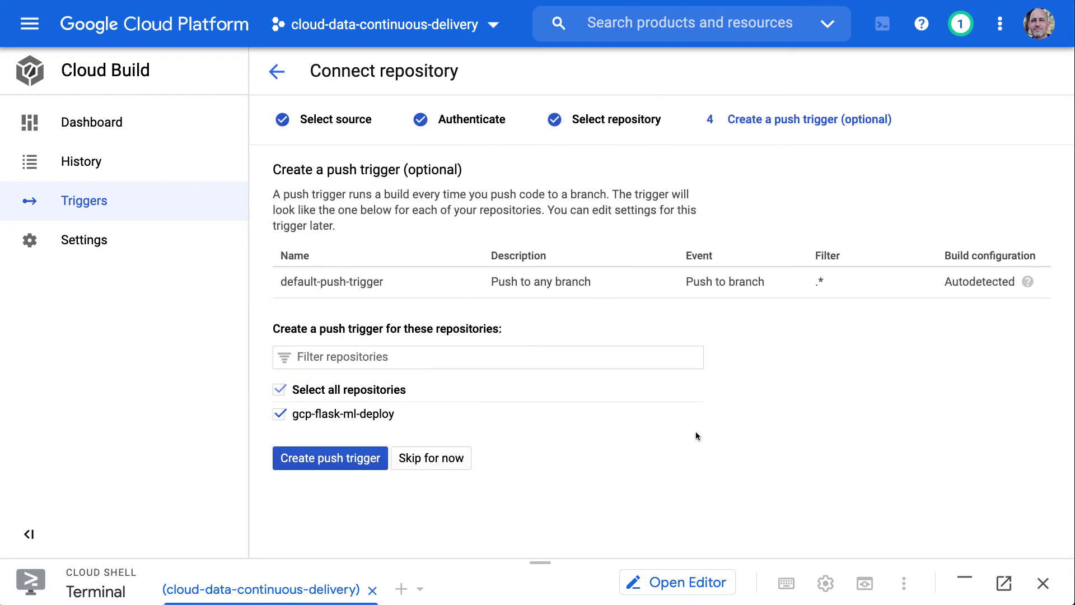
pyautogui.click(321, 465)
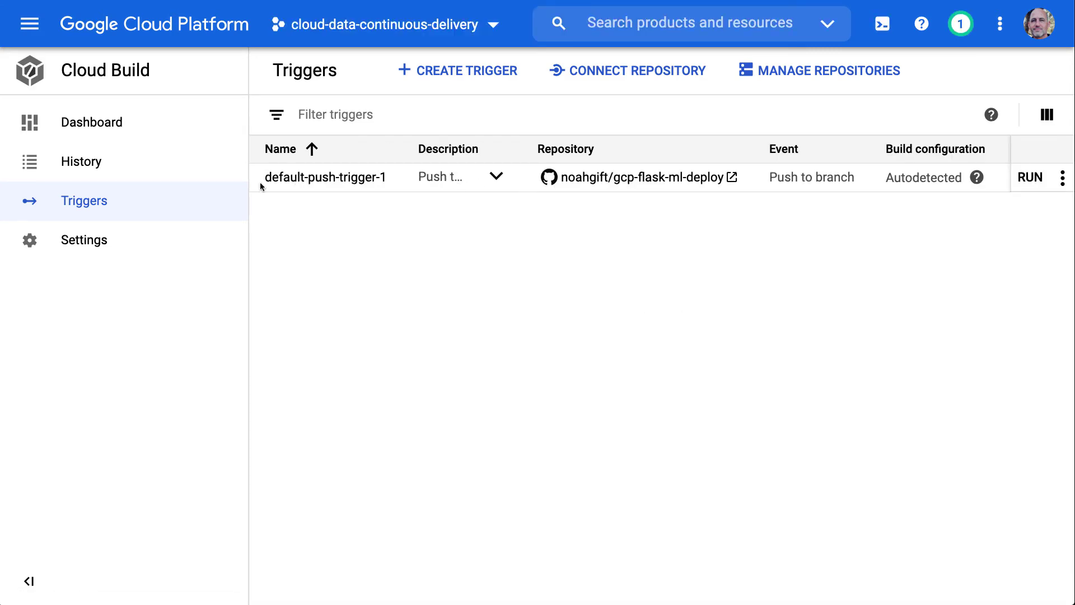
# Step: Enable the App Engine Admin role for the service account in the Cloud Build settings
pyautogui.click(84, 241)
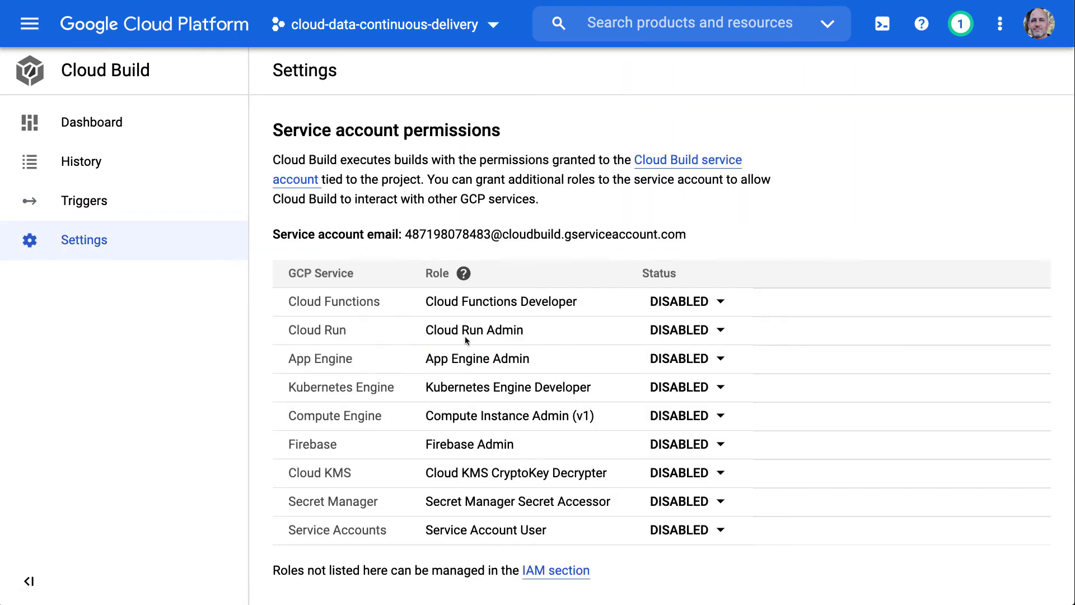
pyautogui.moveTo(459, 359)
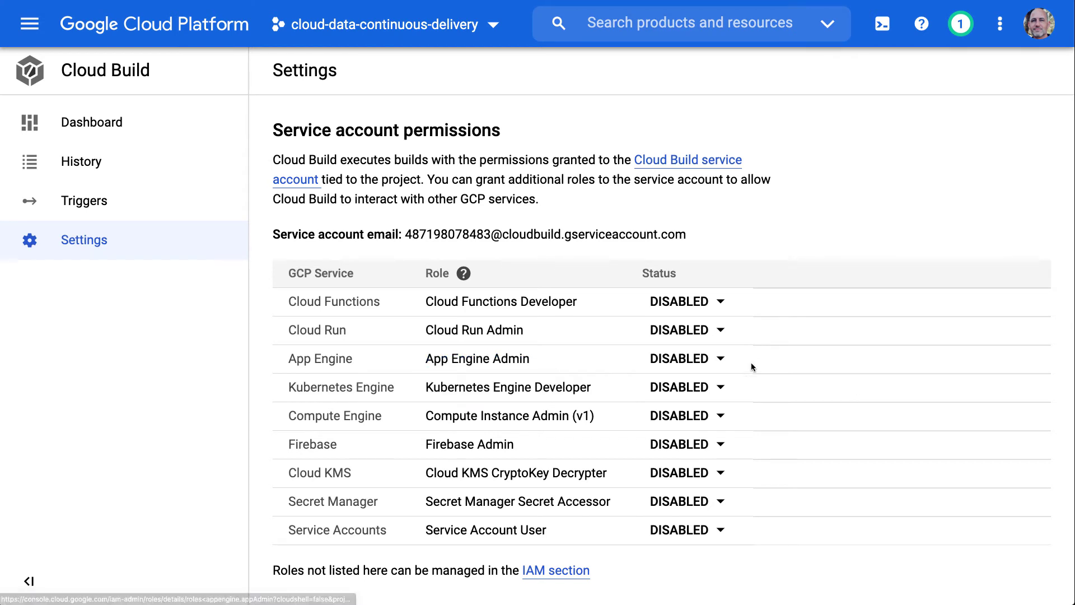
pyautogui.click(716, 361)
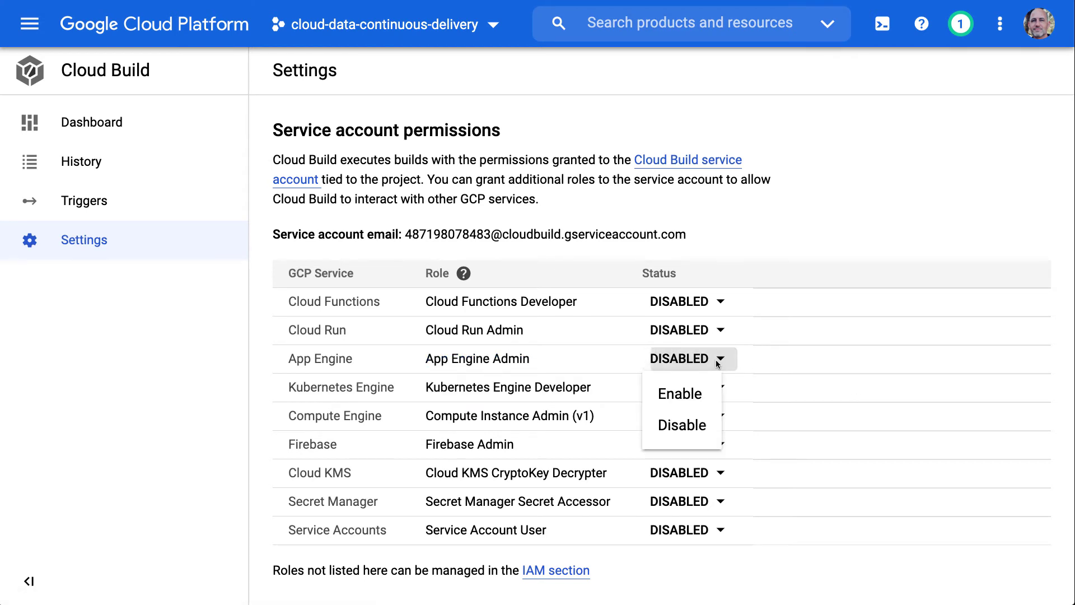
pyautogui.click(705, 394)
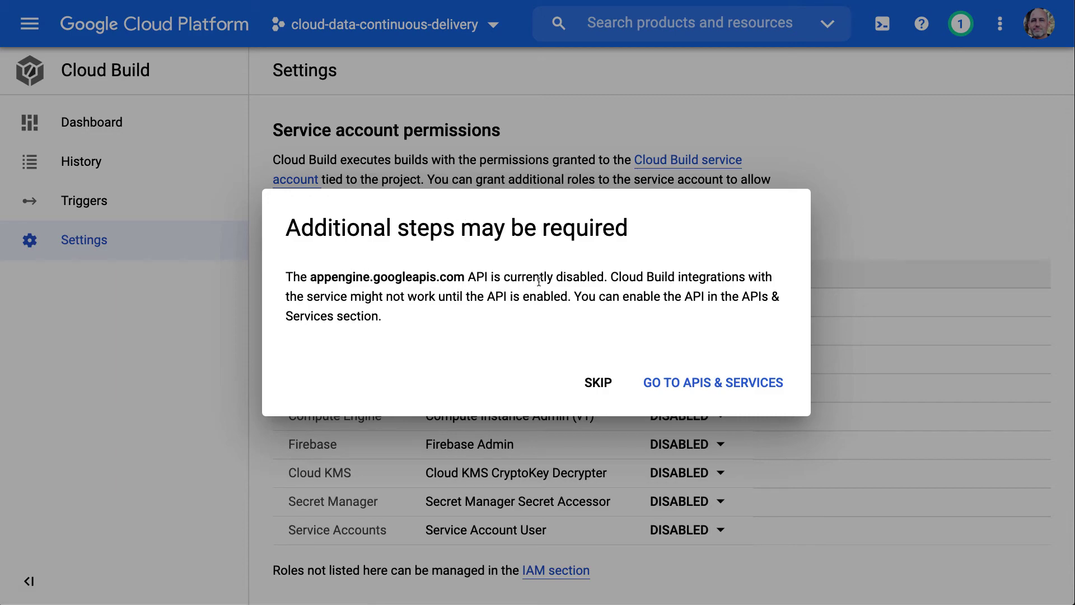
# Step: Enable the App Engine Admin API for the project, and enable the Service Account User role in the Cloud Build settings
pyautogui.click(700, 385)
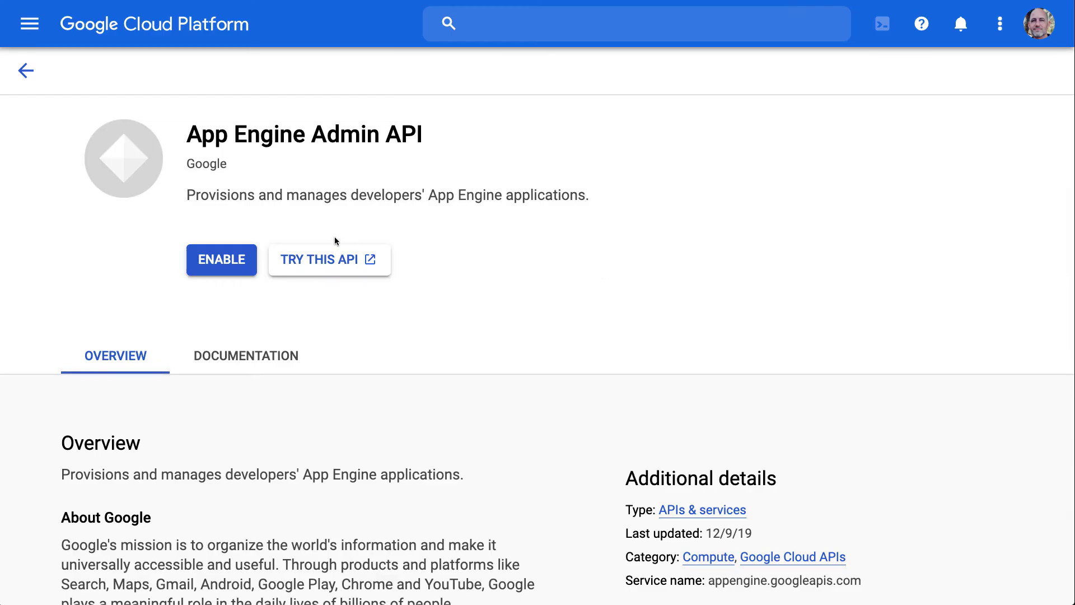
pyautogui.click(216, 257)
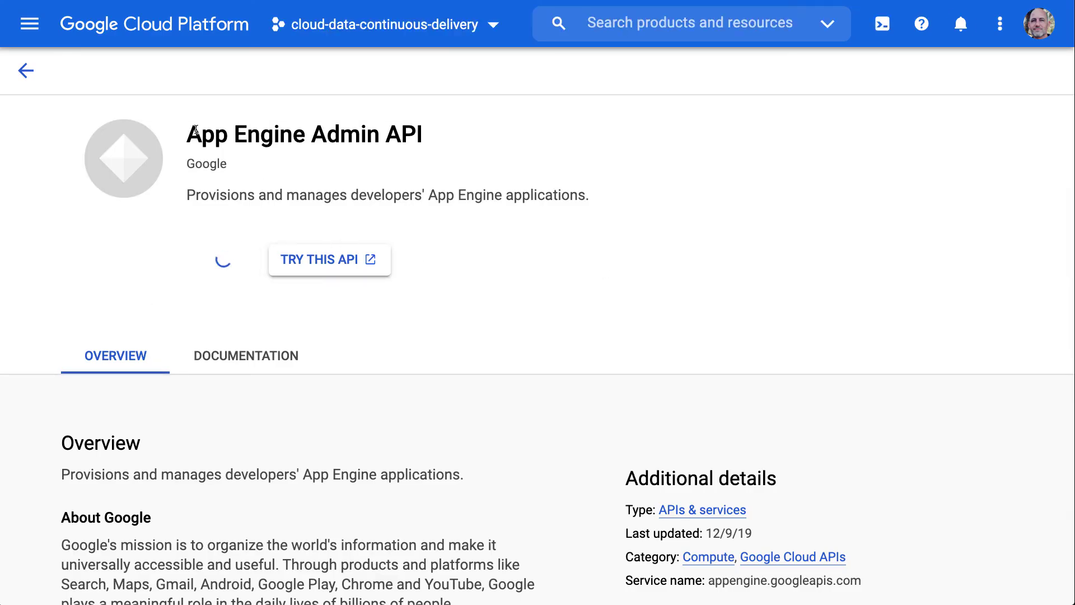
pyautogui.moveTo(190, 133); pyautogui.dragTo(444, 144)
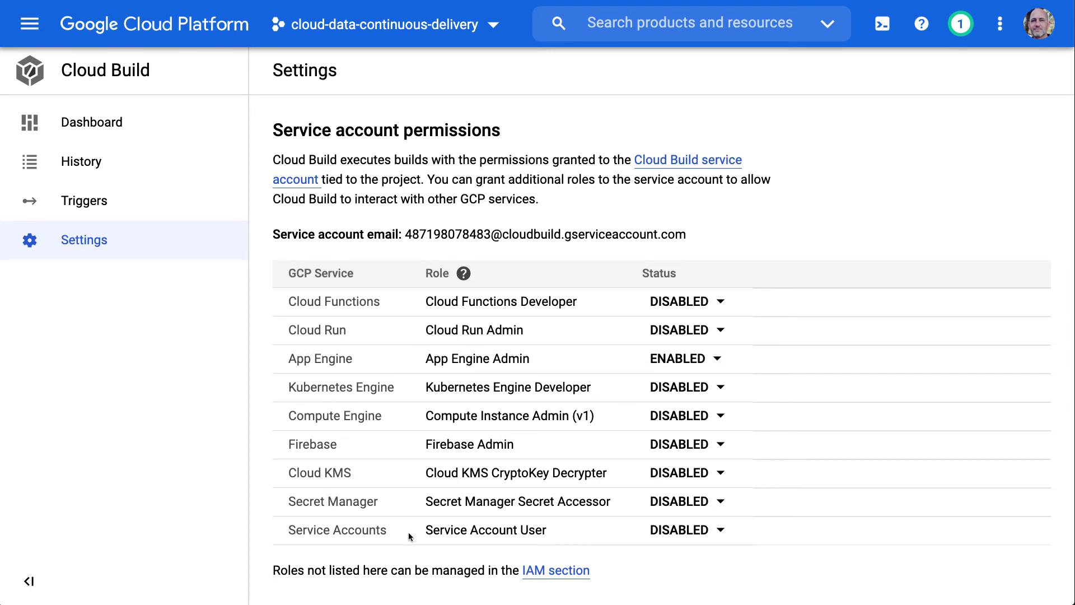
pyautogui.click(720, 530)
pyautogui.click(687, 467)
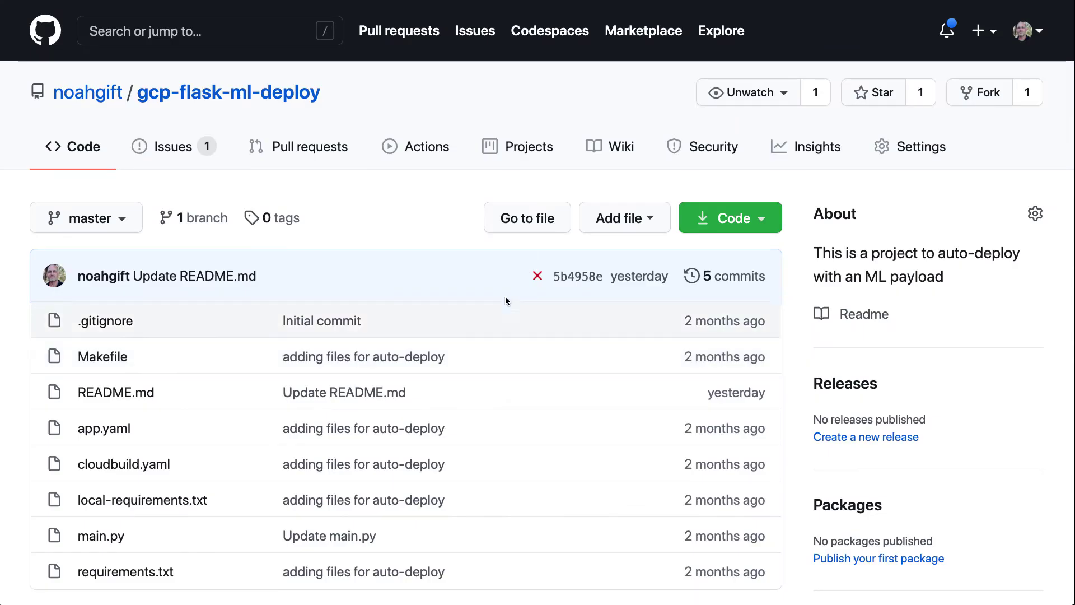
# Step: Switch to the gcp-flask-ml-deploy repository on GitHub and edit main.py so that hello() returns 'Hello World! CD'
pyautogui.scroll(-5, 505, 297)
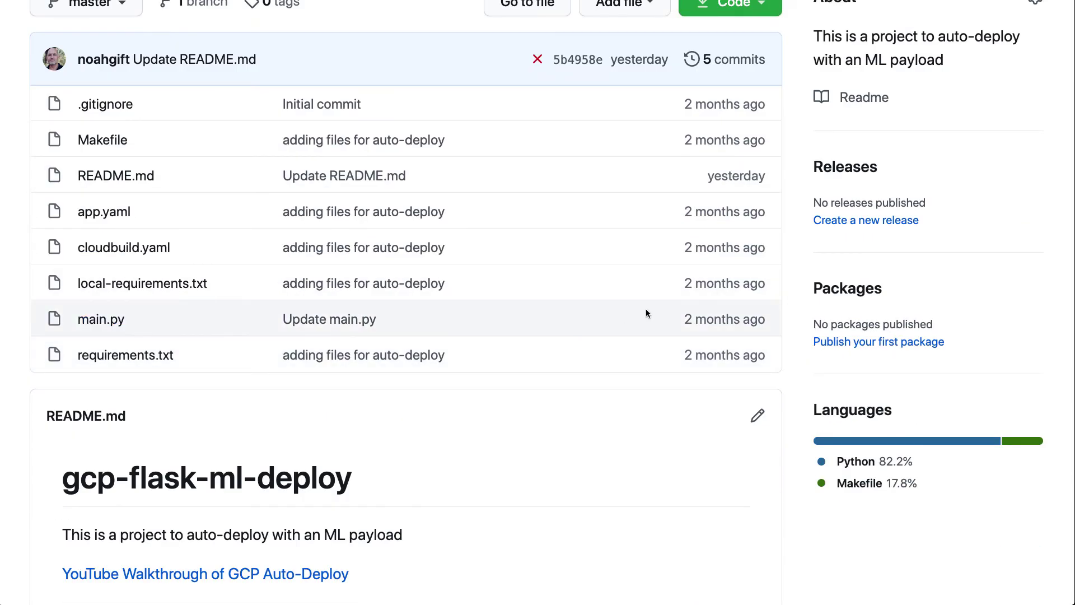
pyautogui.scroll(3, 629, 285)
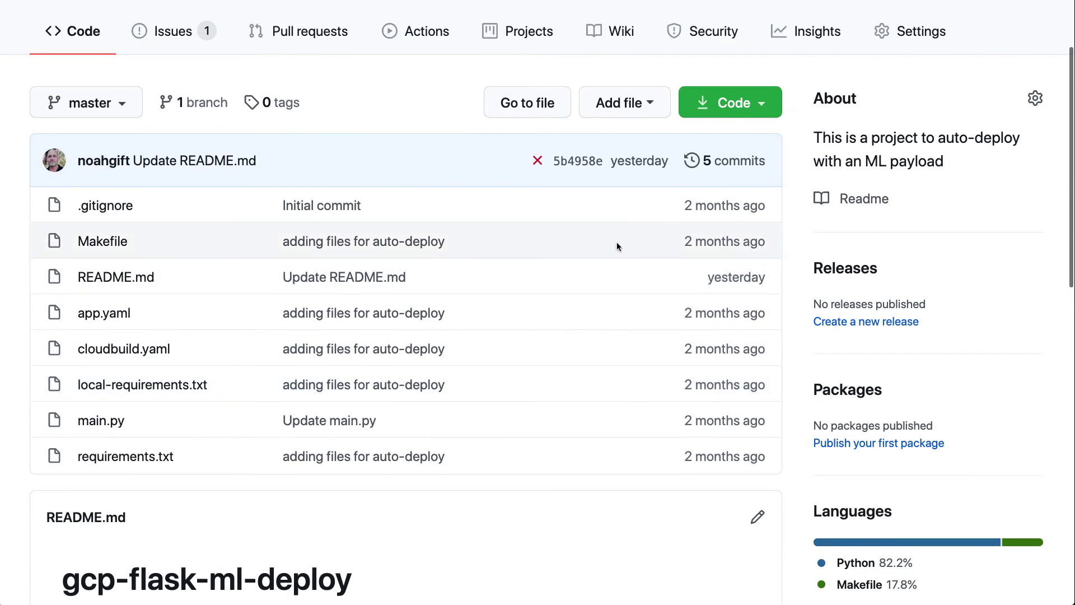
pyautogui.click(105, 422)
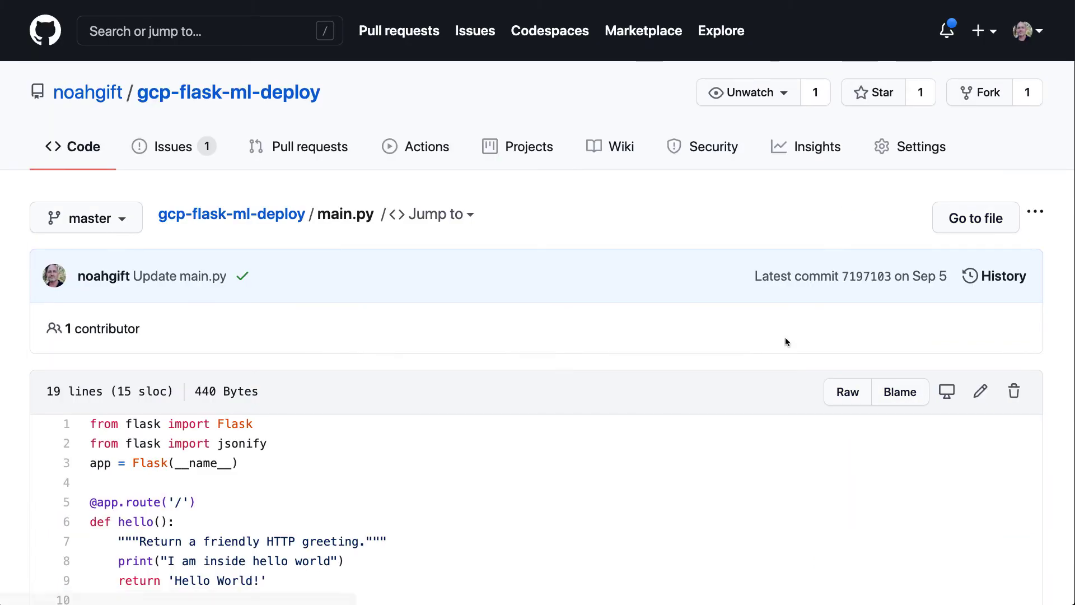
pyautogui.click(980, 391)
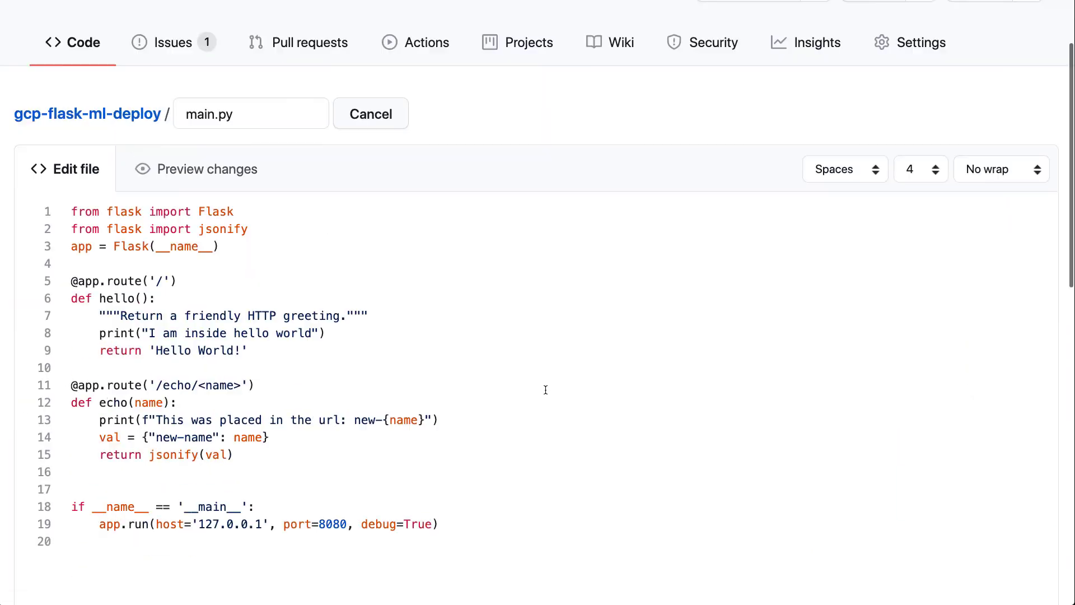
pyautogui.click(235, 348)
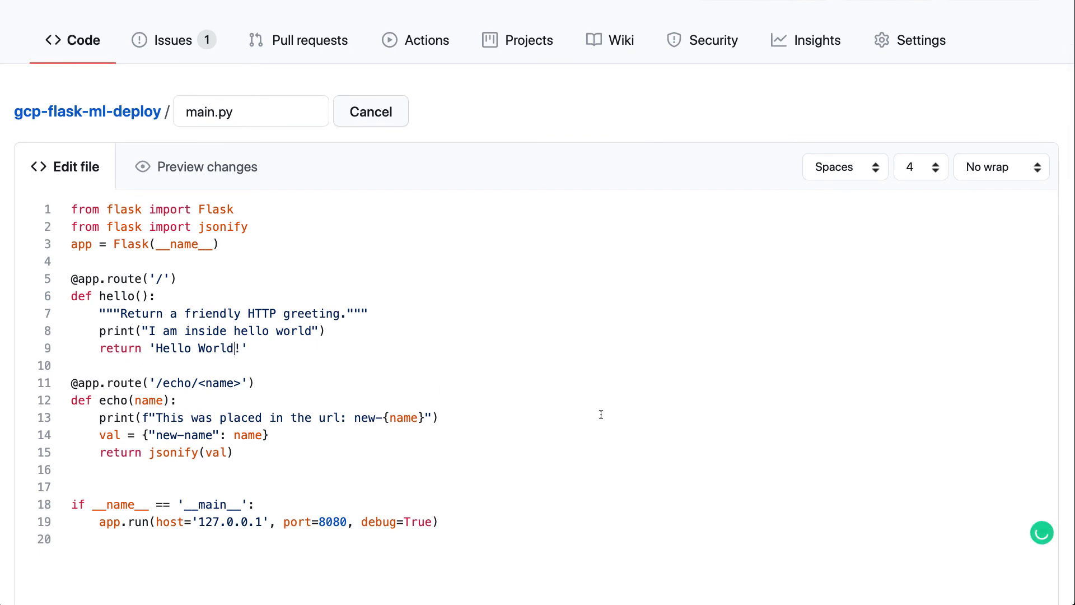
pyautogui.write('CD')
# Step: Commit the main.py change directly to the master branch with the message "Testing Continuous Delivery"
pyautogui.scroll(-10, 600, 417)
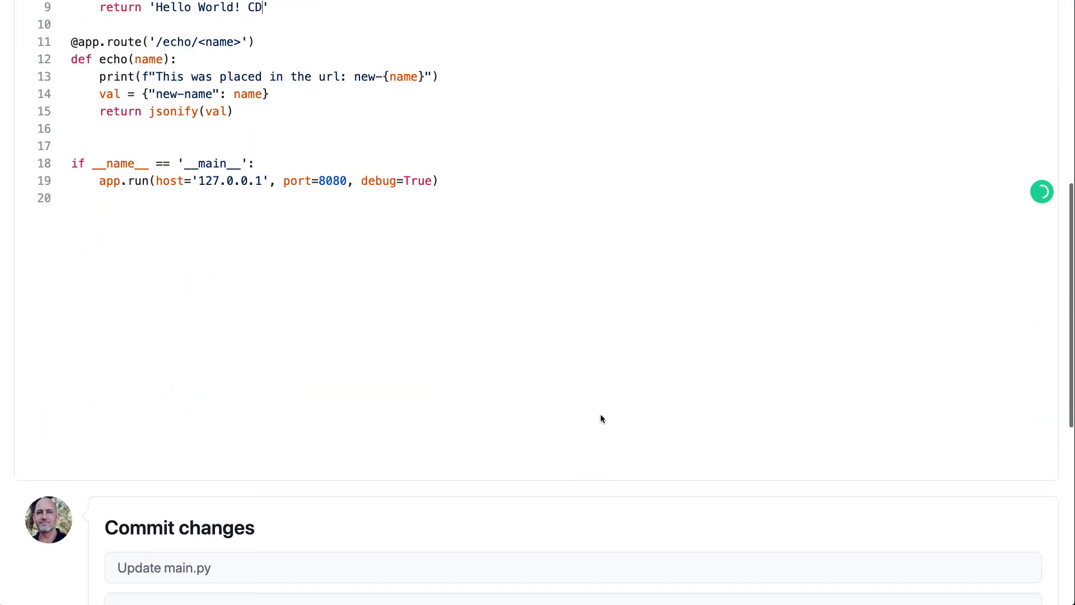
pyautogui.click(173, 315)
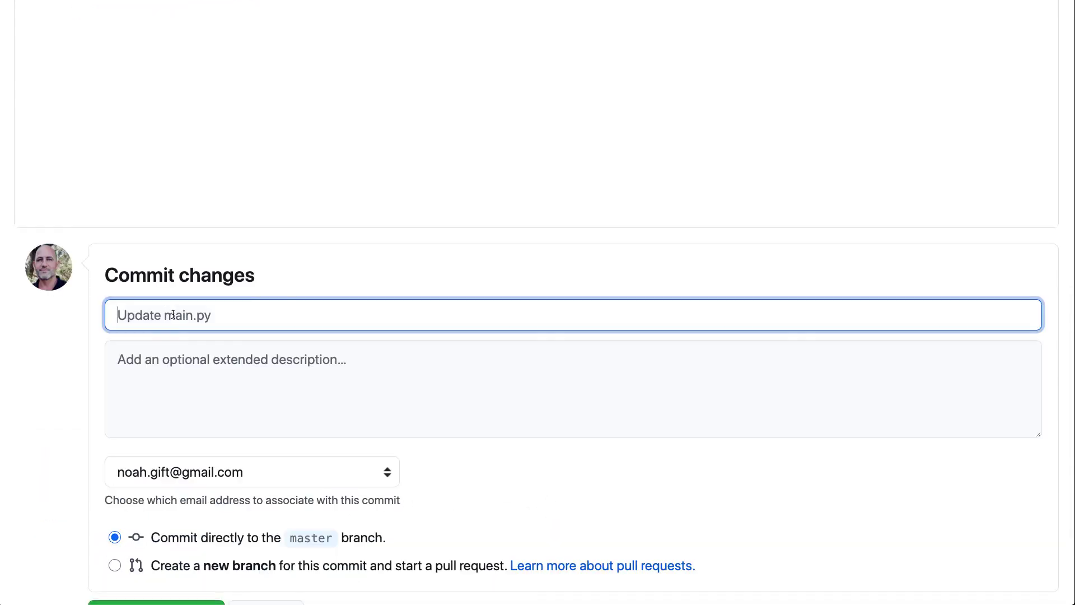
pyautogui.write('Testing Continuous Delivery')
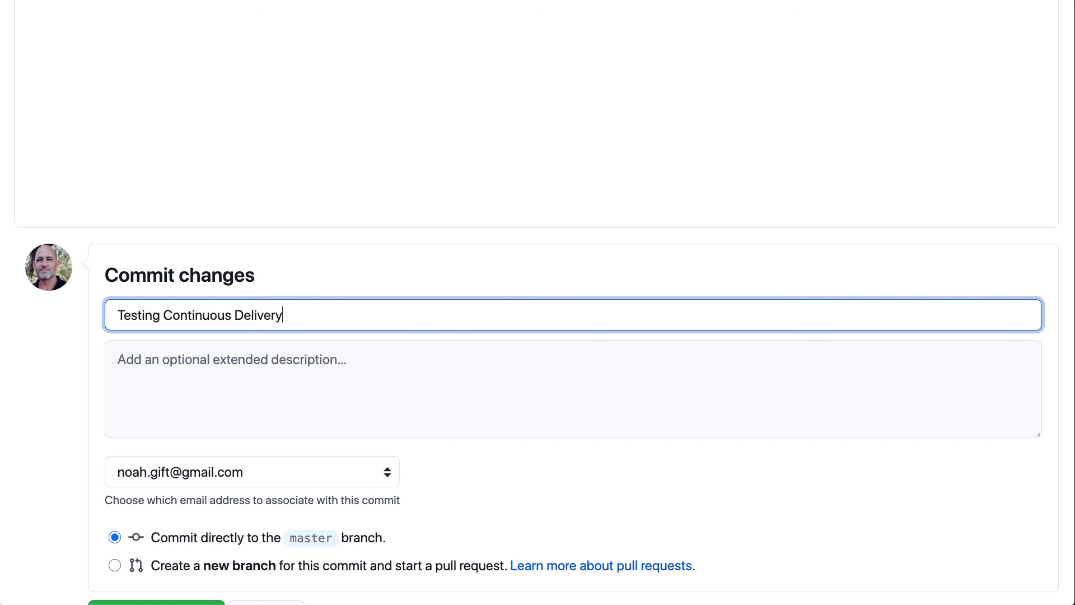
pyautogui.scroll(-3, 538, 336)
pyautogui.click(157, 448)
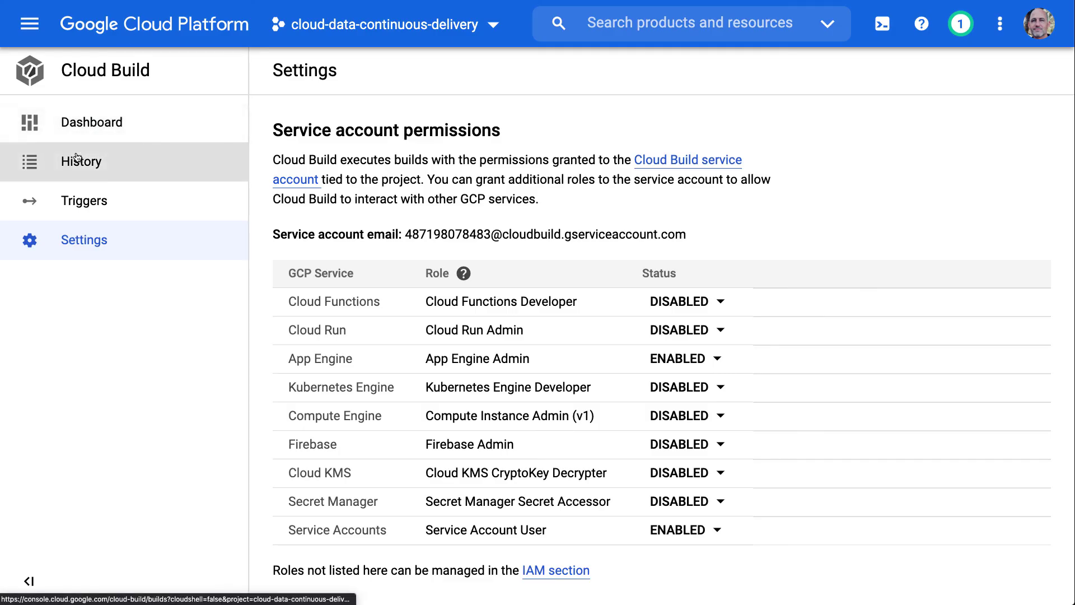
# Step: Switch back to Cloud Build, open the running build of the push trigger and examine its build log, including the target URL
pyautogui.click(78, 161)
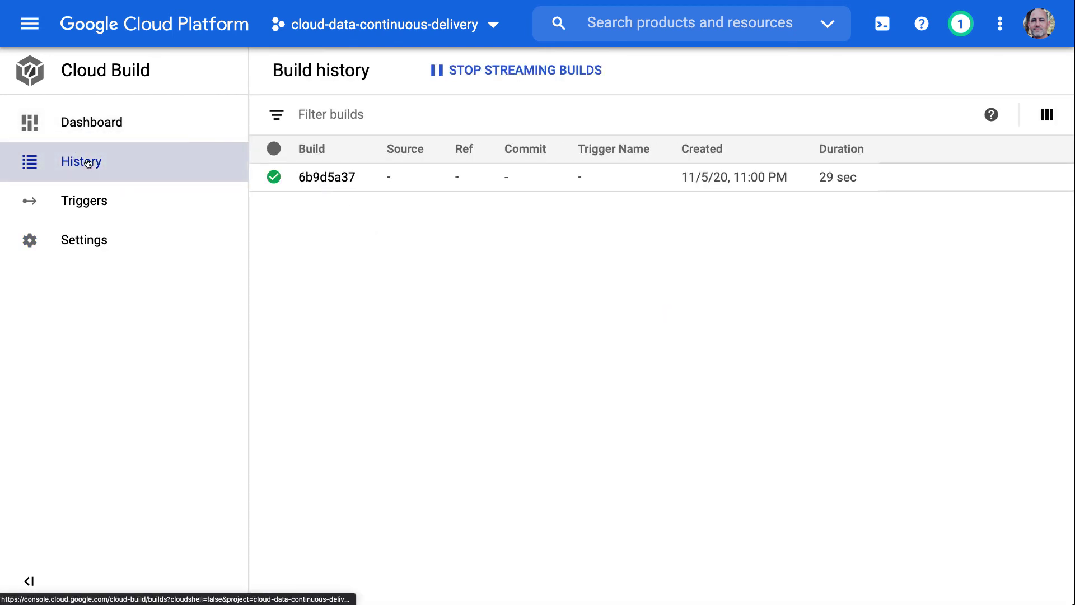
pyautogui.click(85, 130)
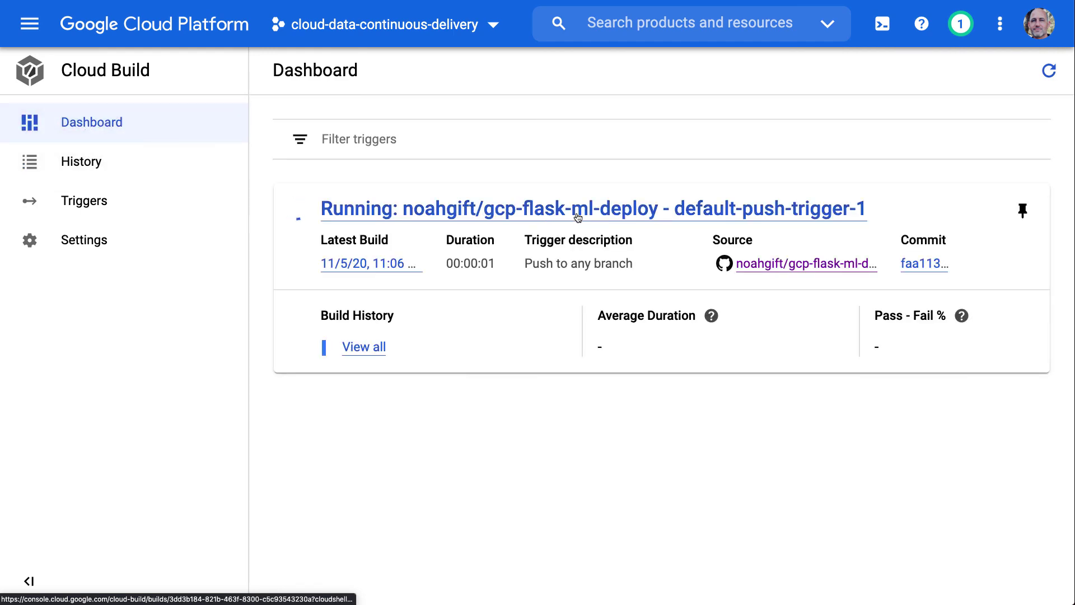
pyautogui.click(402, 216)
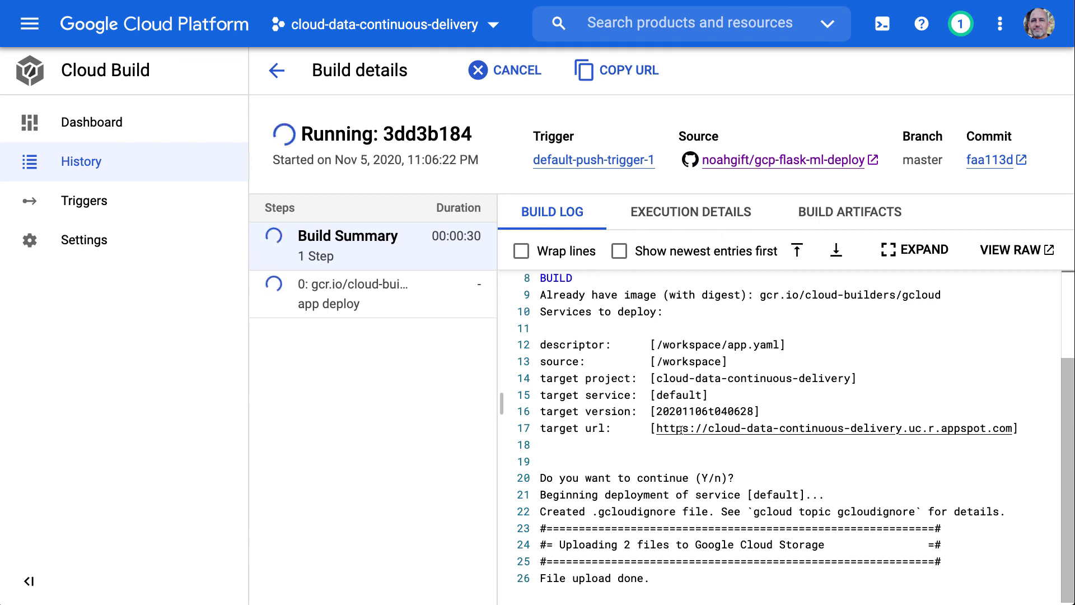
pyautogui.moveTo(659, 429); pyautogui.dragTo(1014, 430)
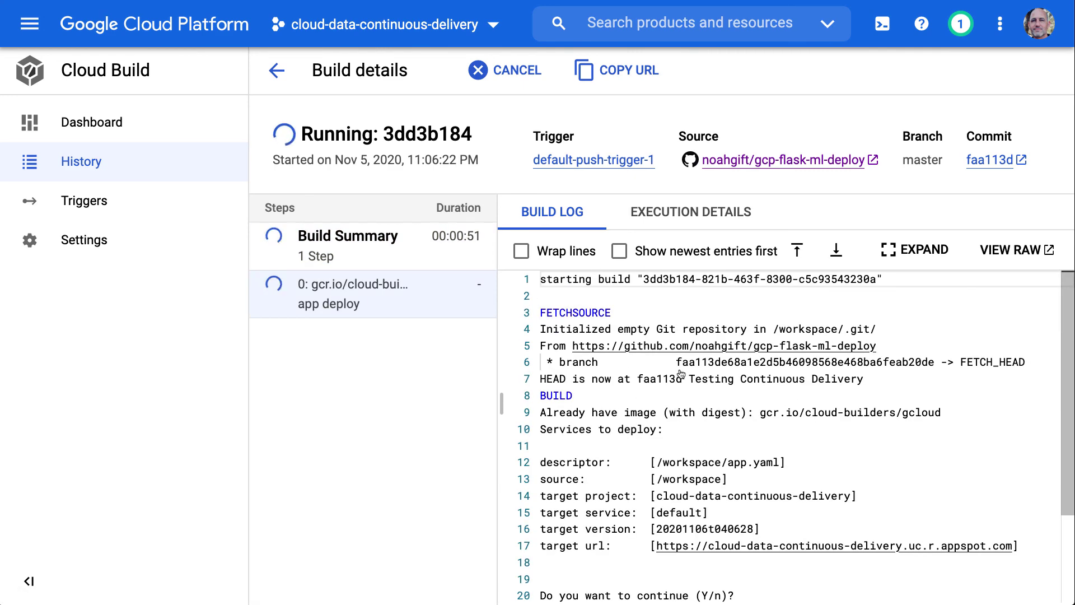
pyautogui.click(328, 257)
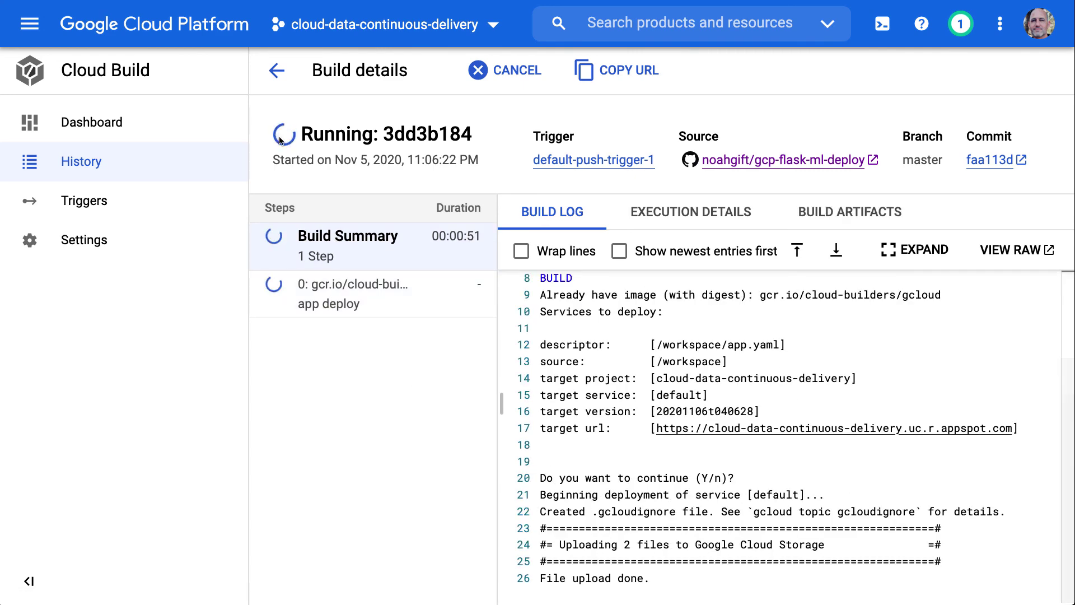